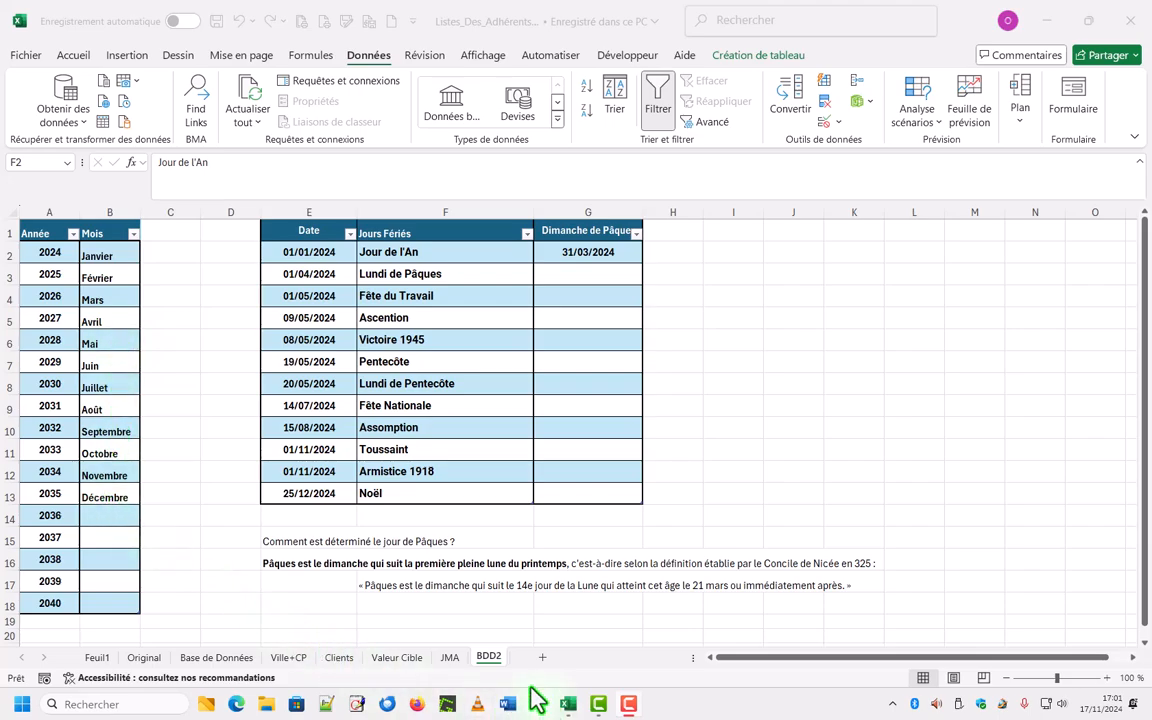
Examine the formulas for Date de début and Date de fin on the JMA sheet.
click(449, 658)
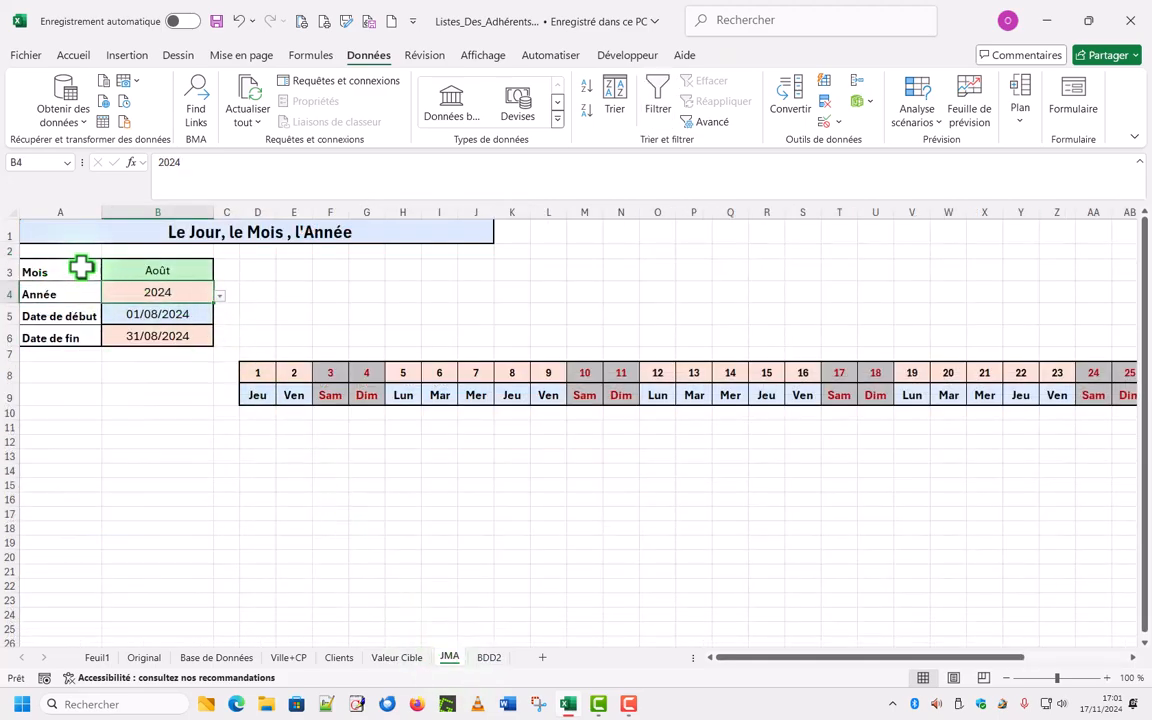
click(153, 315)
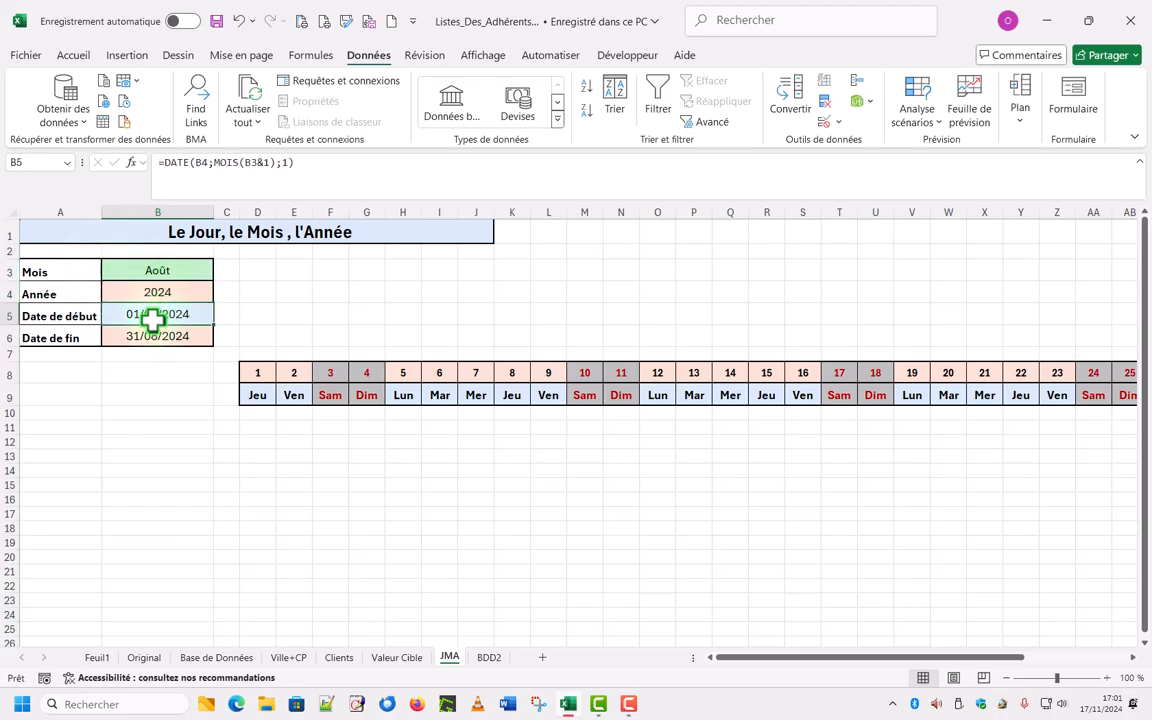
click(154, 334)
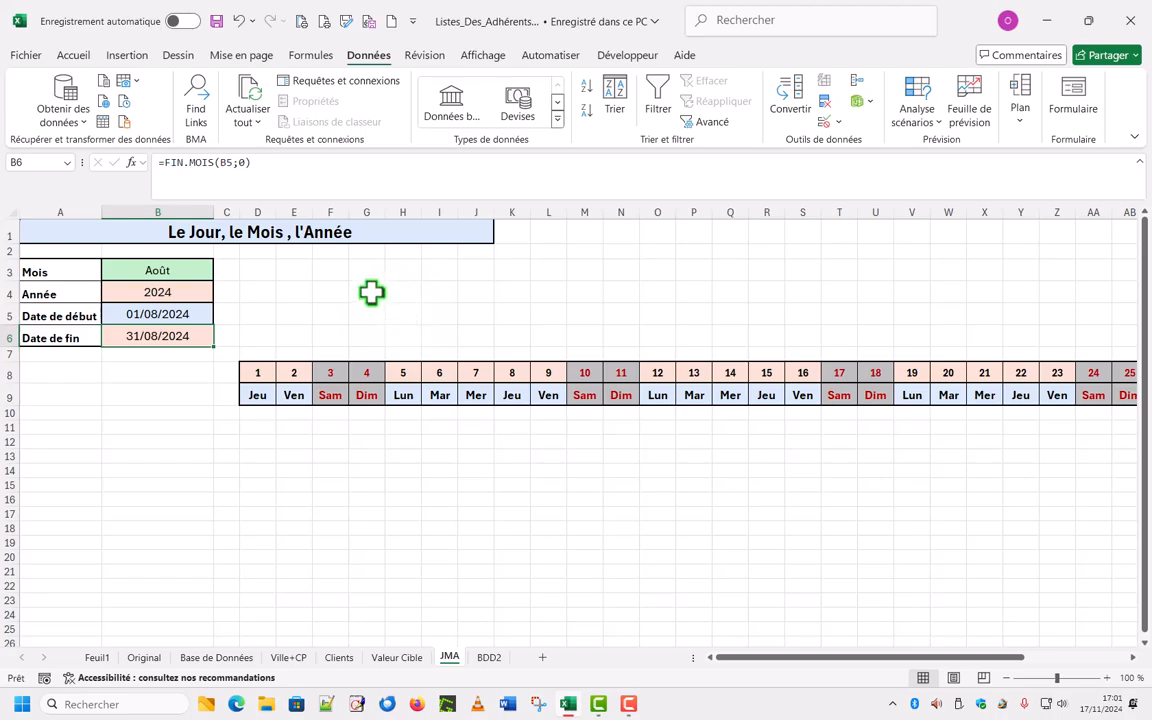
Set the calendar's month to Novembre and its year to 2026.
click(170, 270)
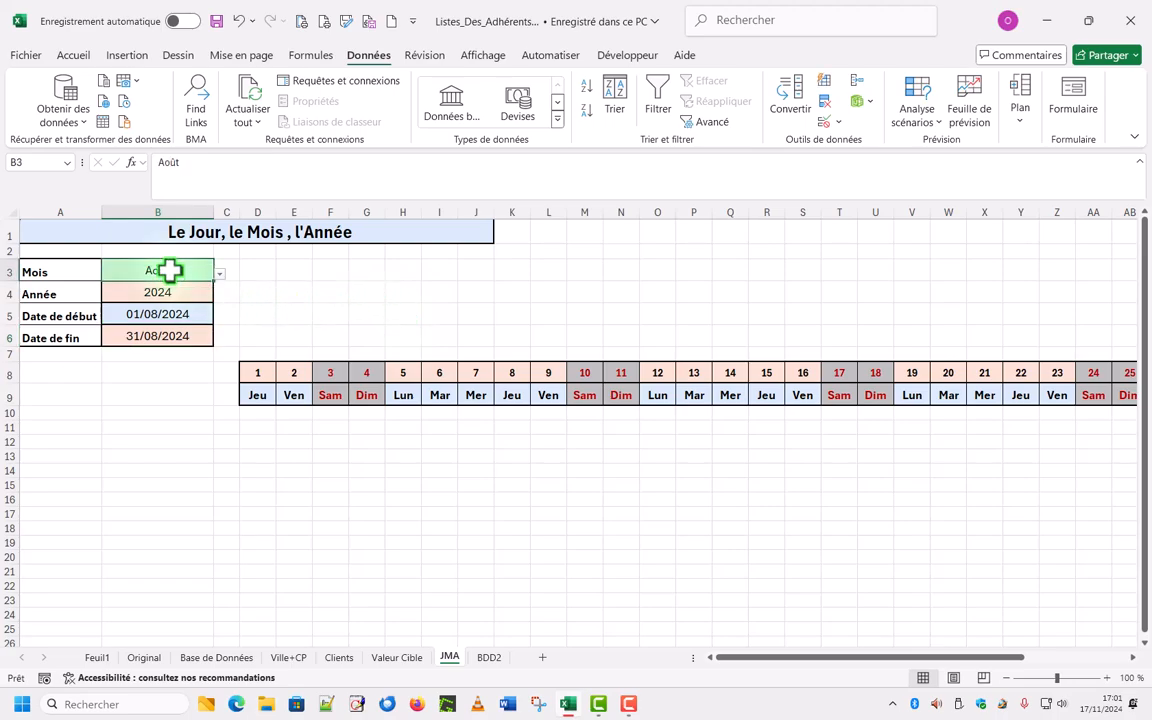
click(219, 276)
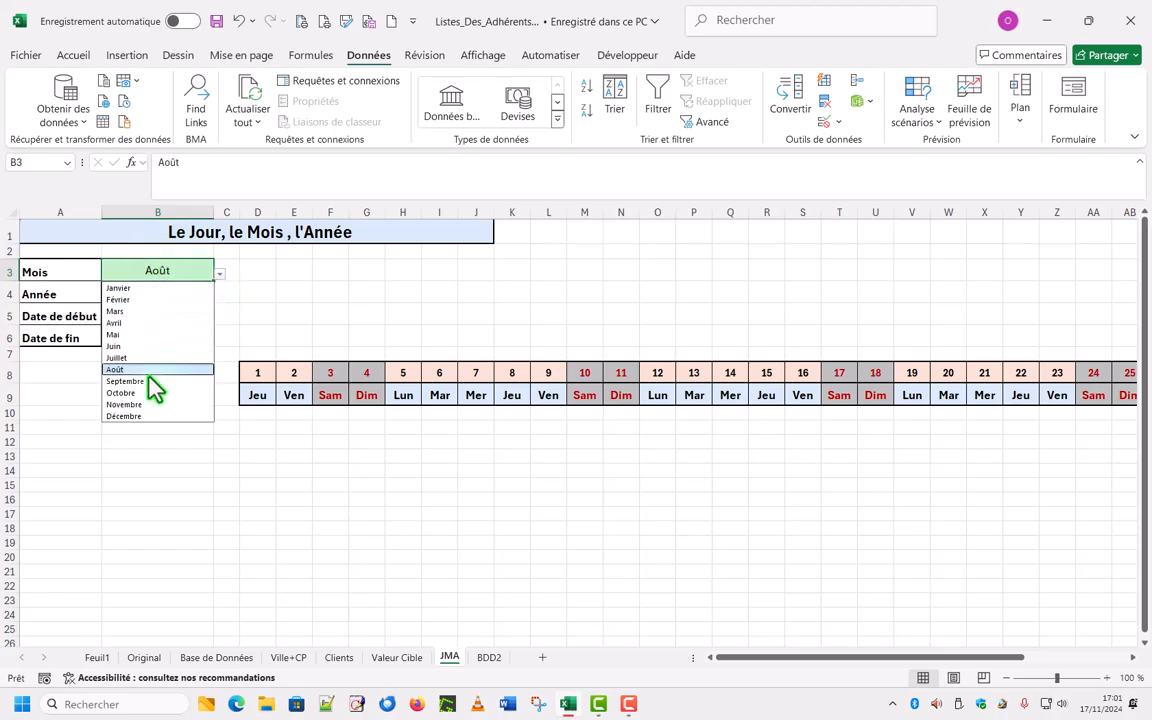
click(131, 405)
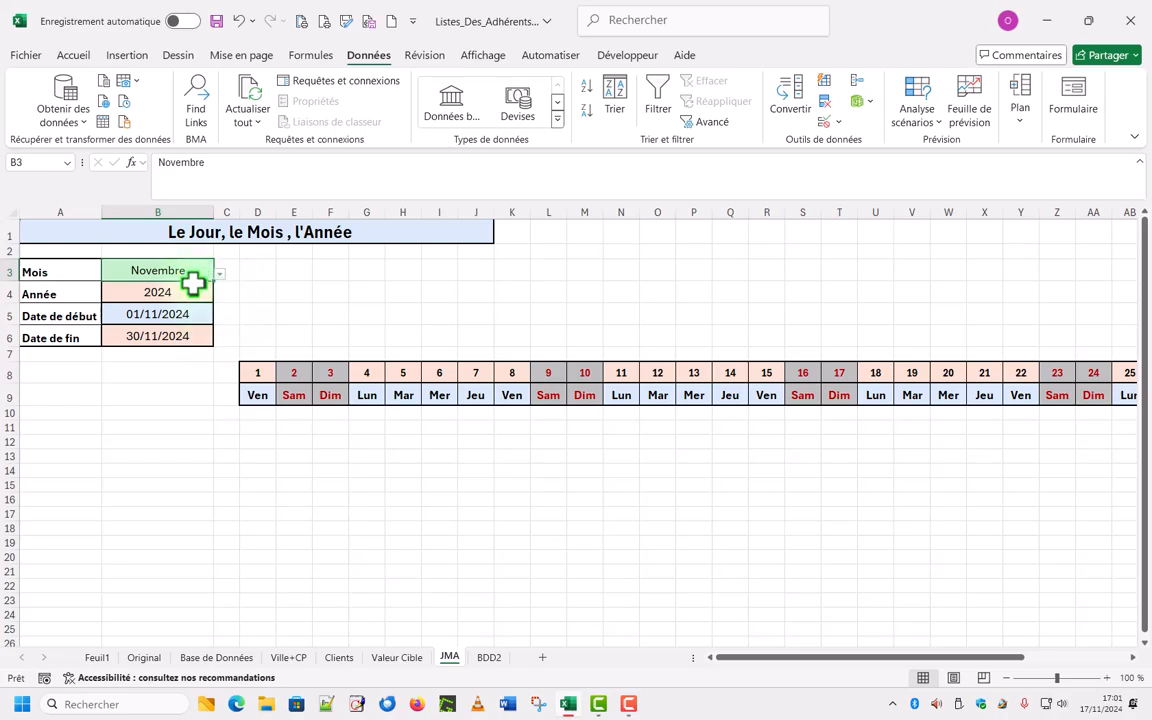
click(198, 295)
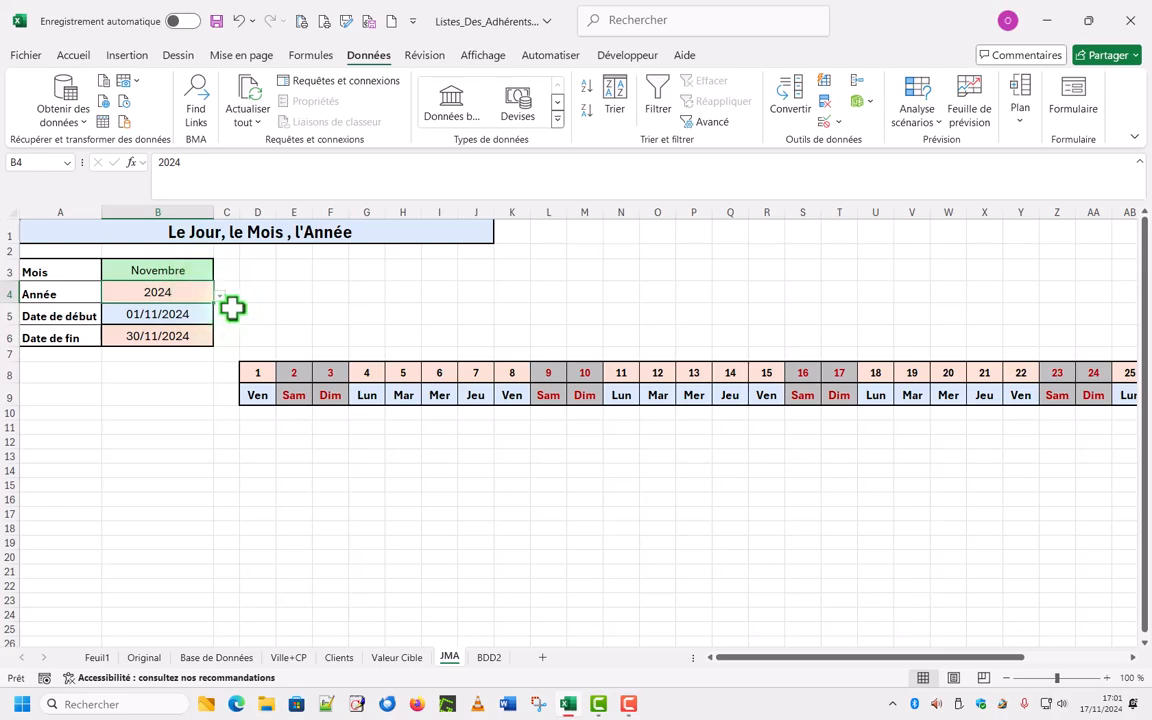
click(220, 296)
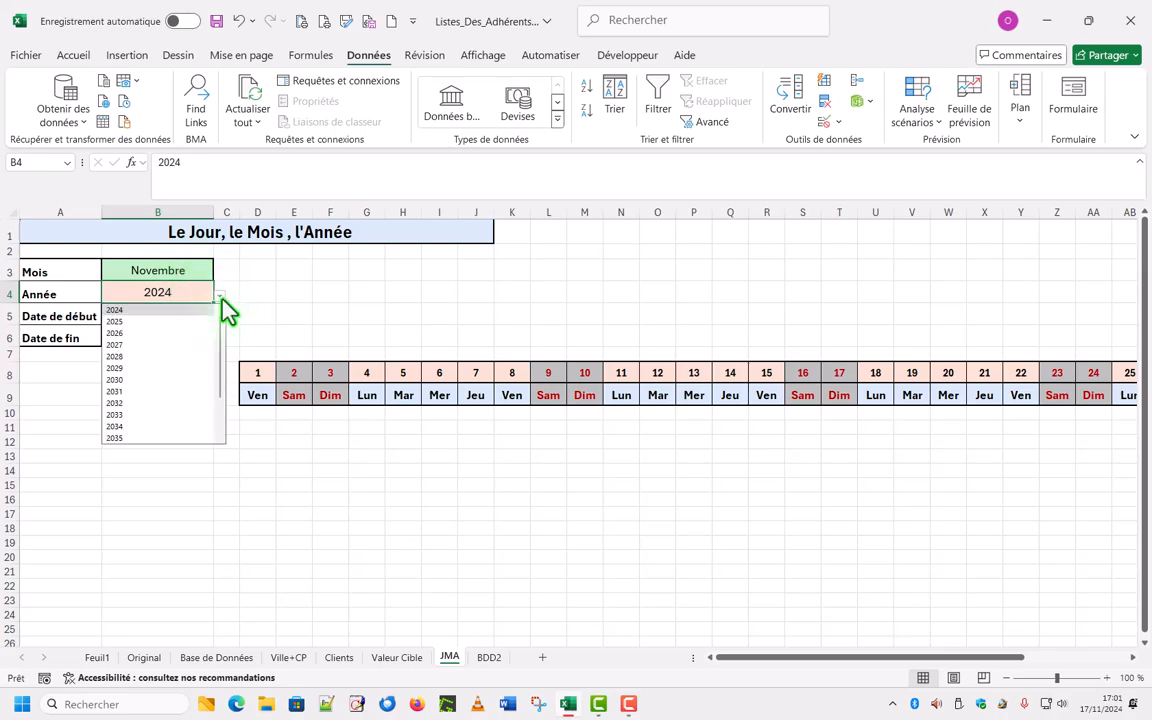
click(116, 336)
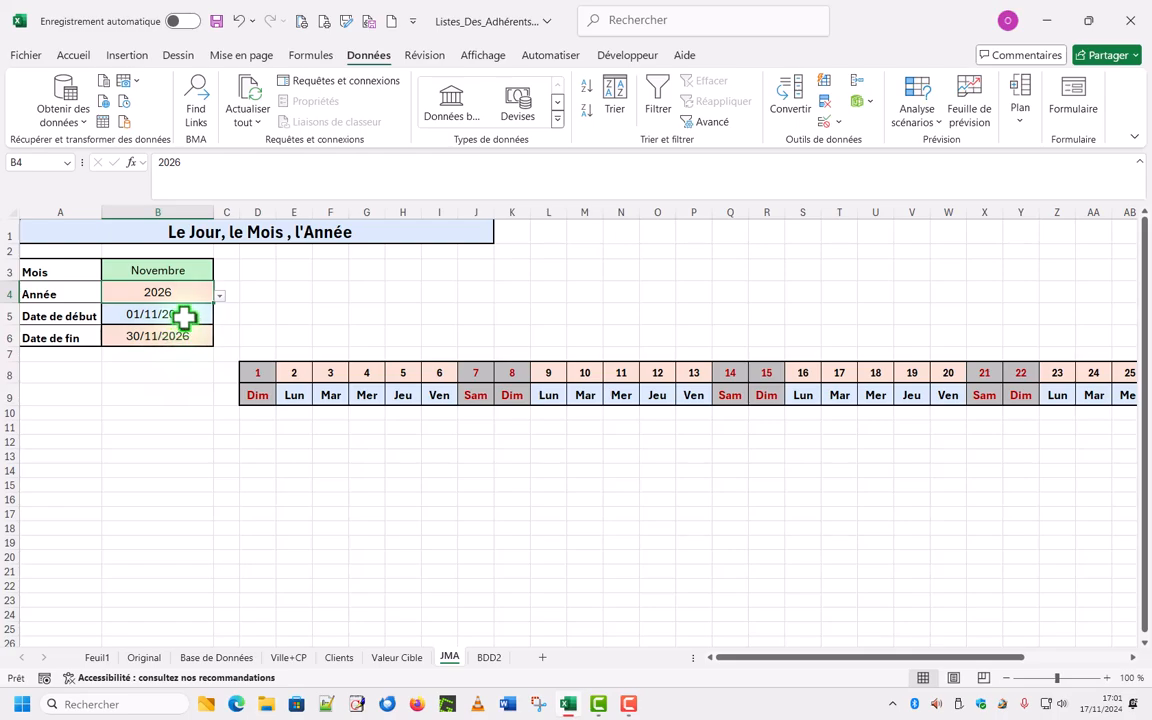
Check the holiday dates on the BDD2 sheet and return to the JMA sheet.
click(190, 271)
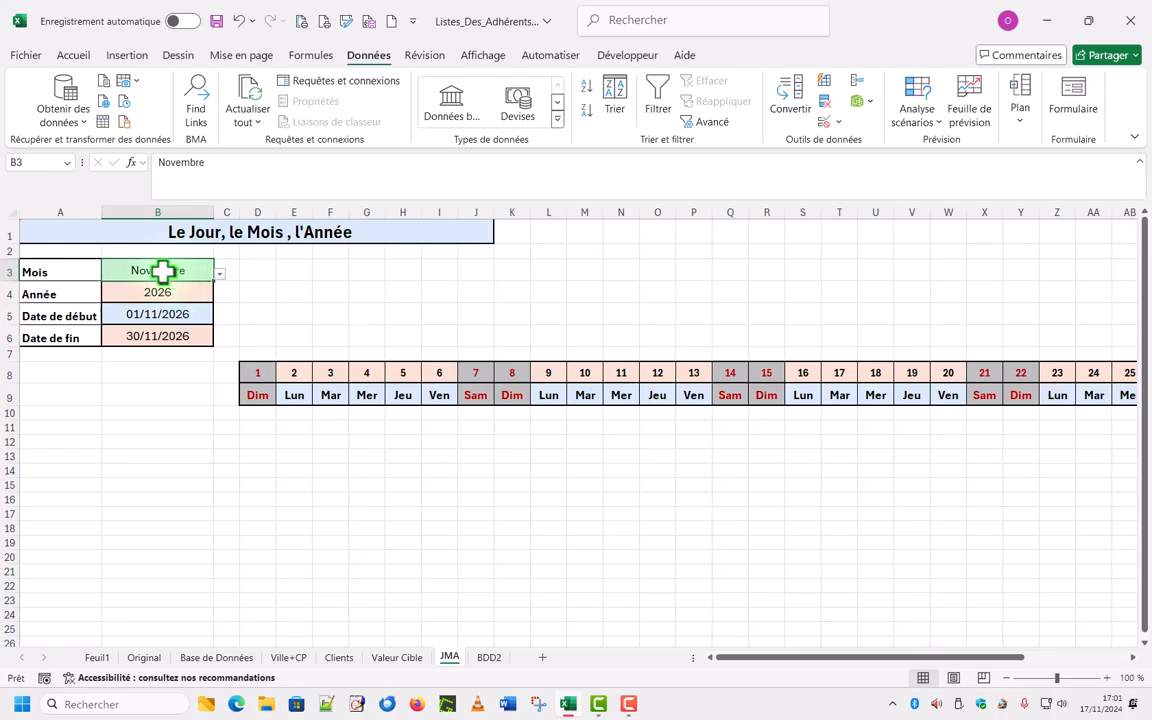
click(489, 658)
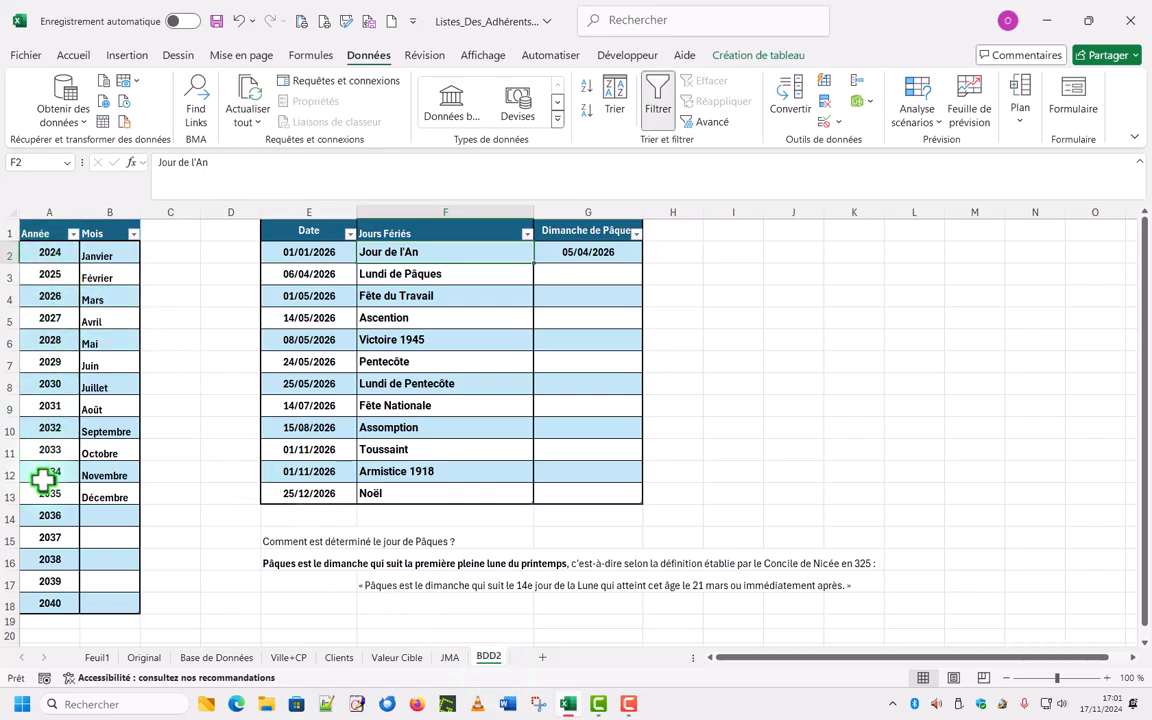
click(449, 658)
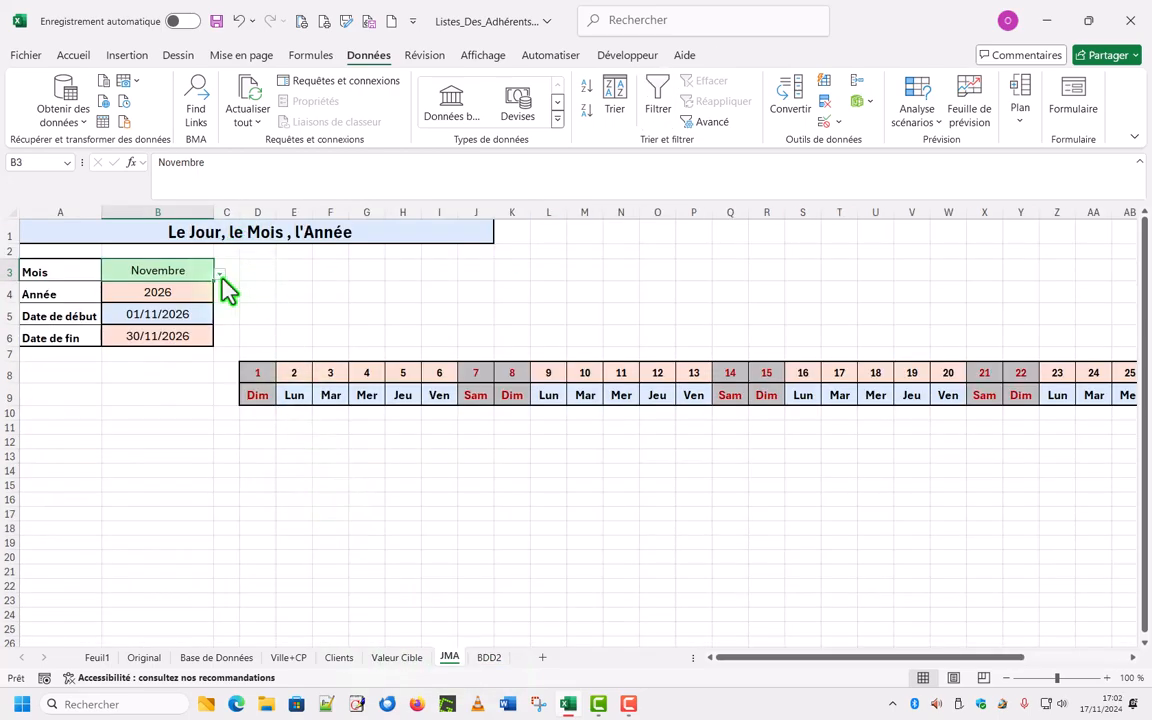
Set the calendar's year to 2024 and its month to Décembre.
click(188, 294)
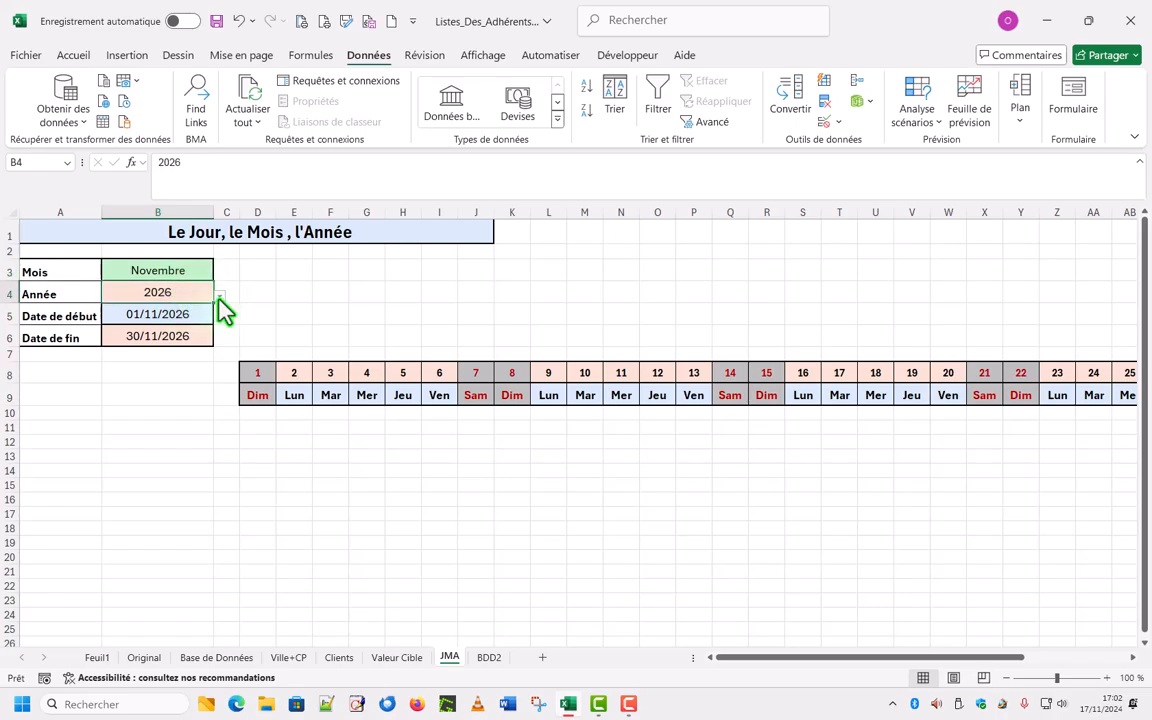
click(220, 297)
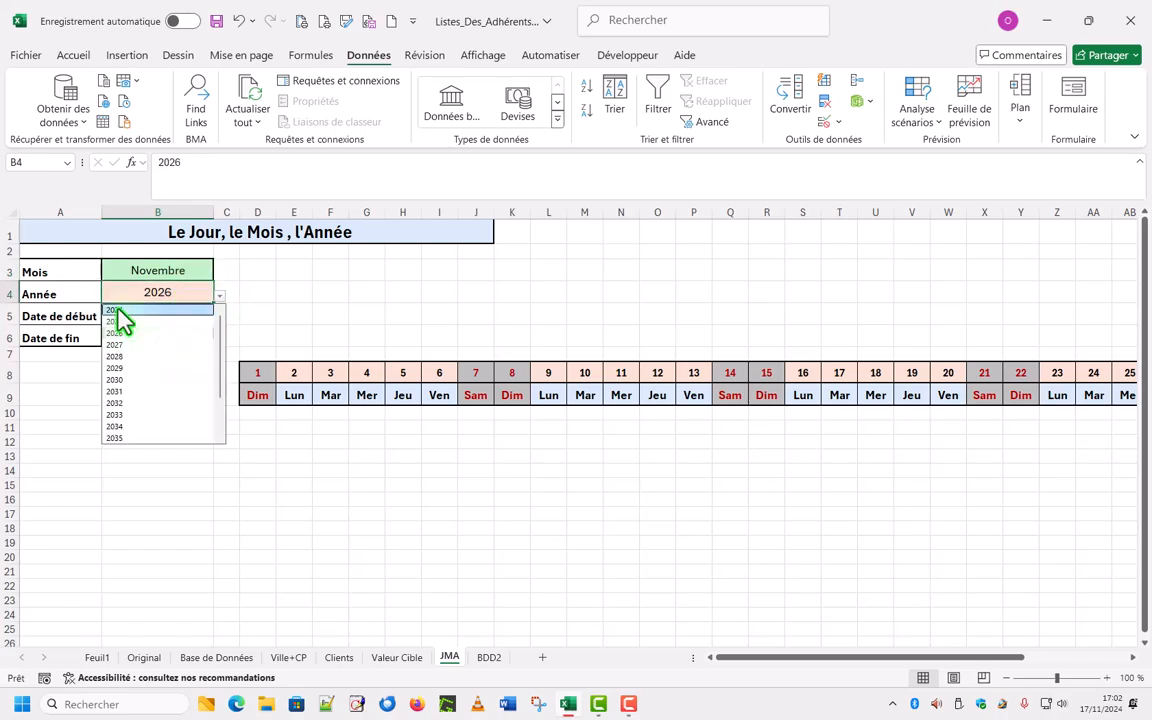
click(121, 320)
click(205, 271)
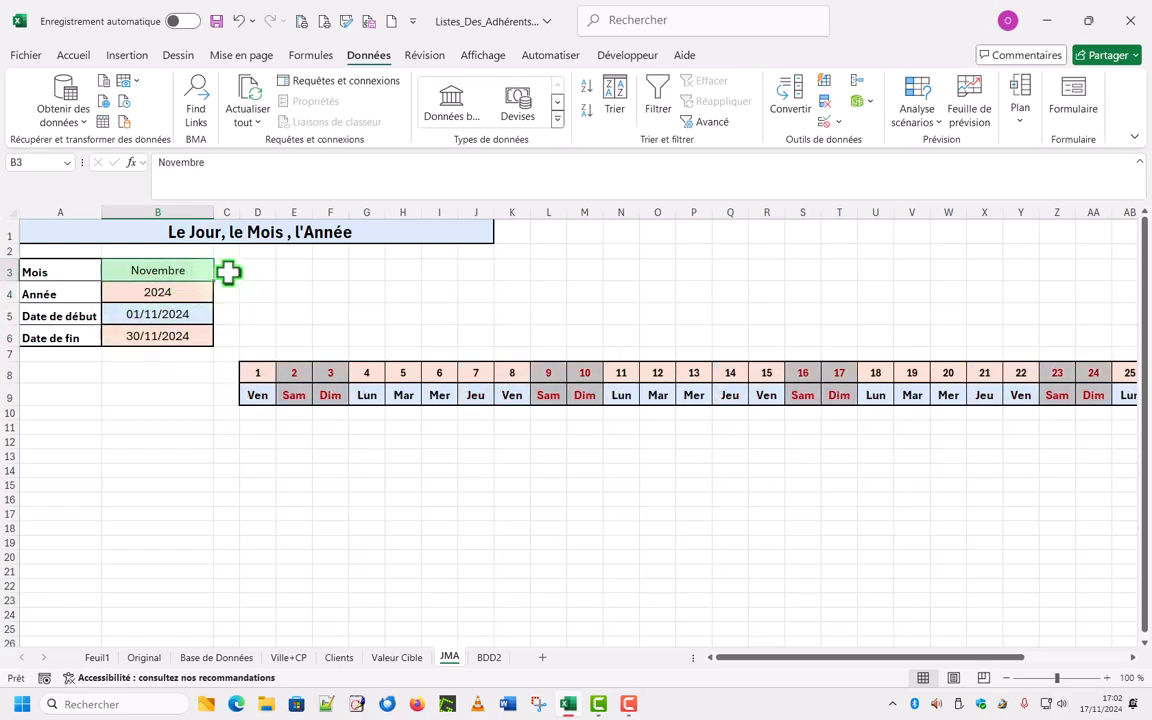
click(220, 275)
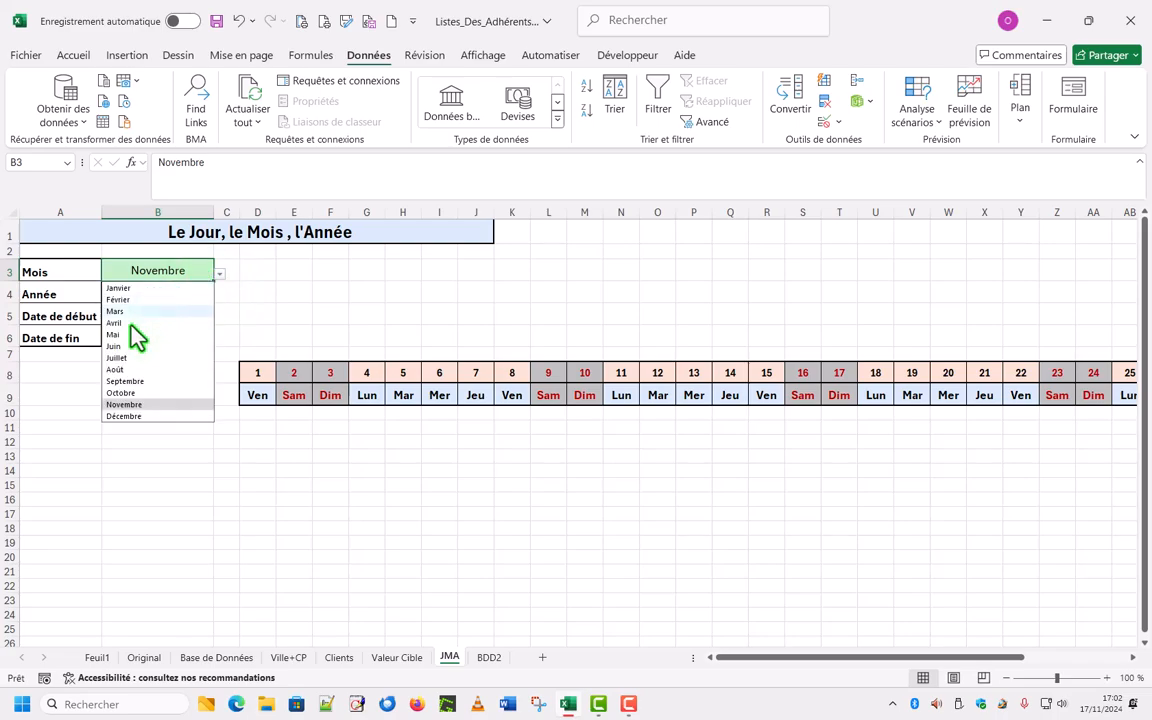
click(119, 416)
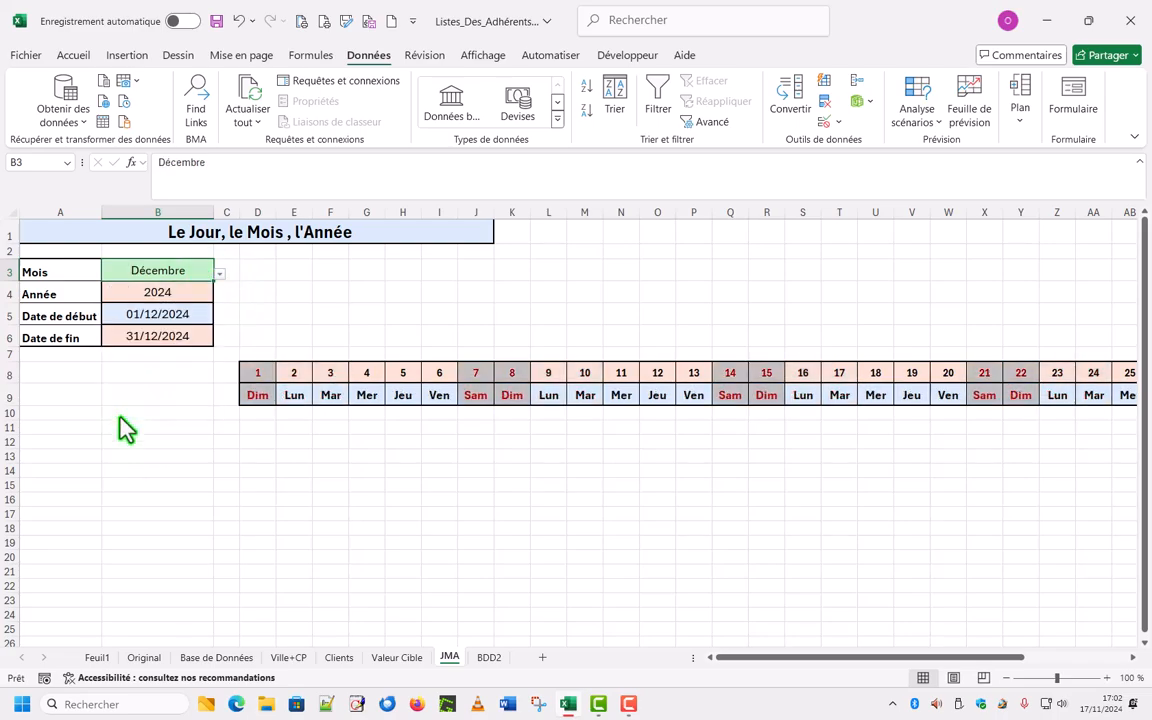
Examine the Jour de l'An date formula in E2 on the BDD2 sheet and the year cell B4 on JMA that it references.
click(489, 657)
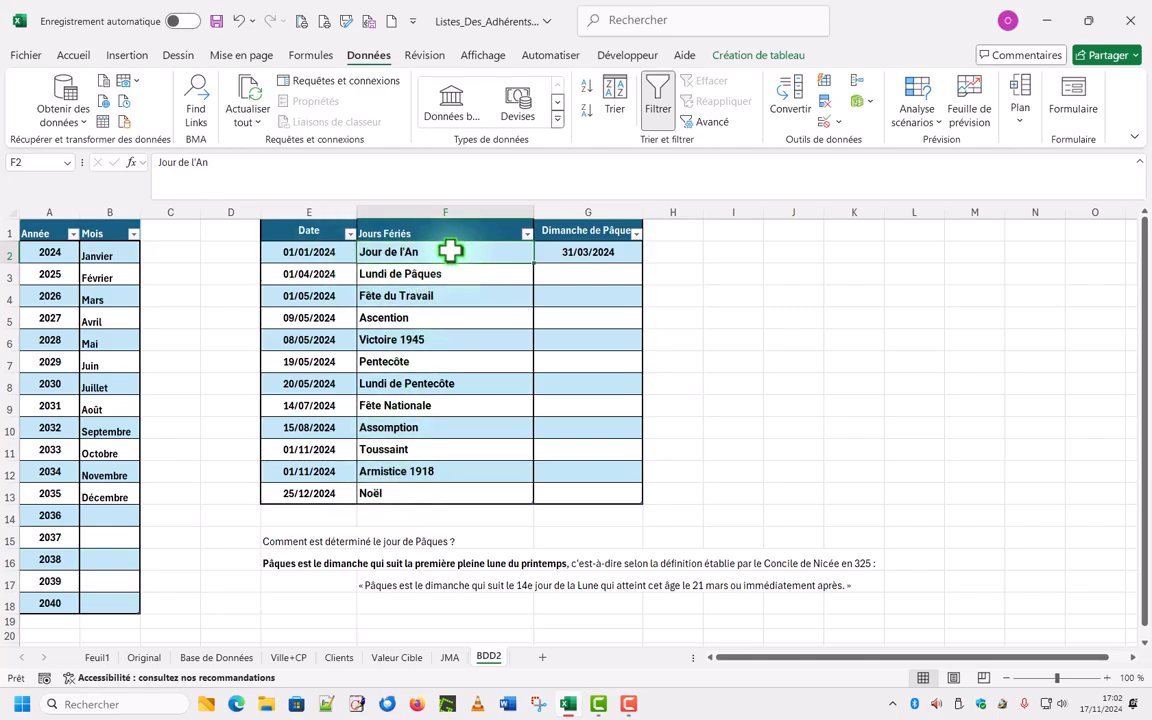
click(325, 253)
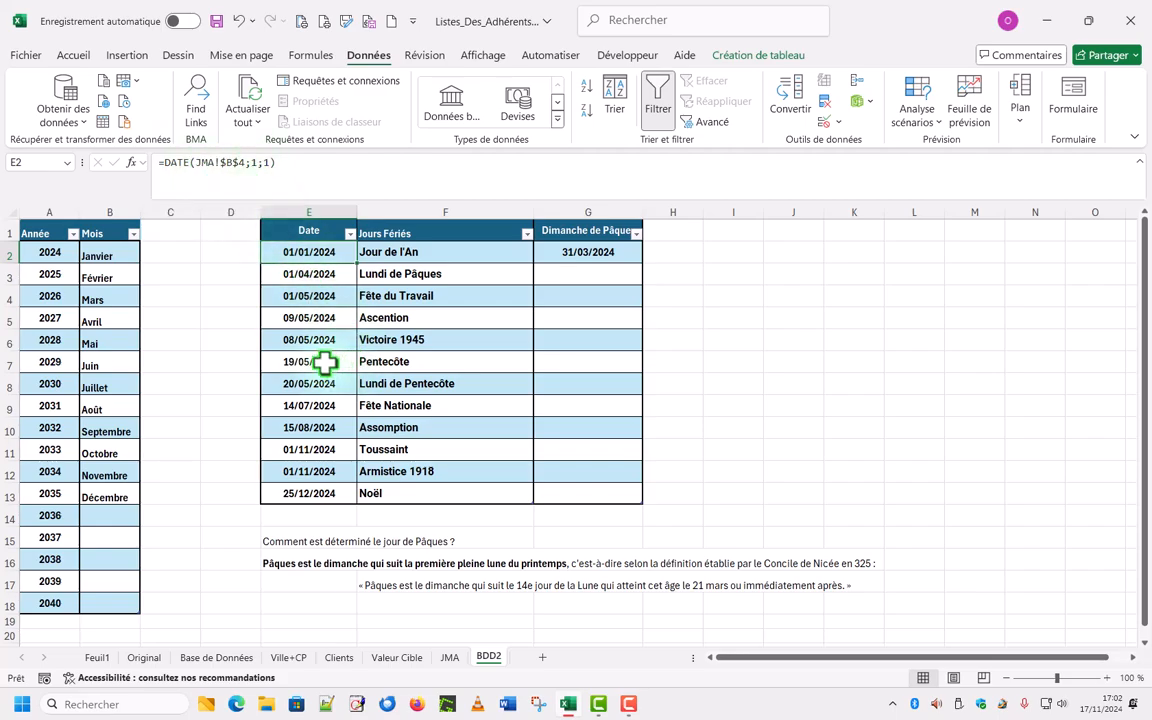
click(450, 660)
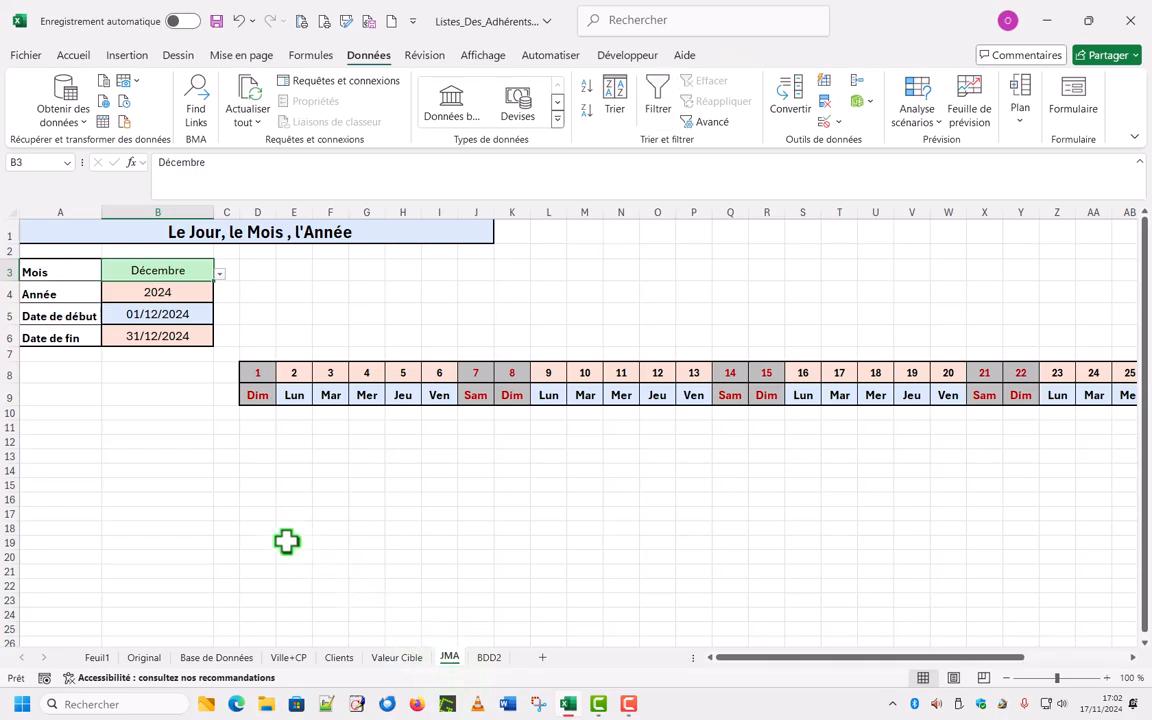
click(170, 295)
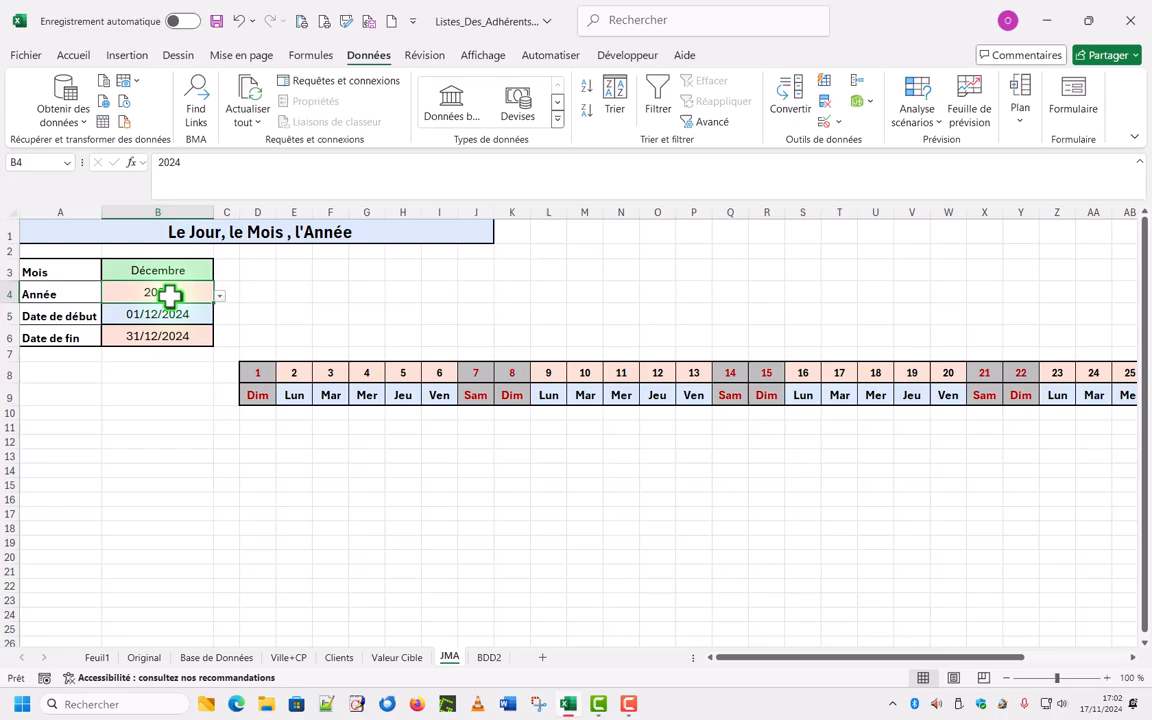
click(489, 659)
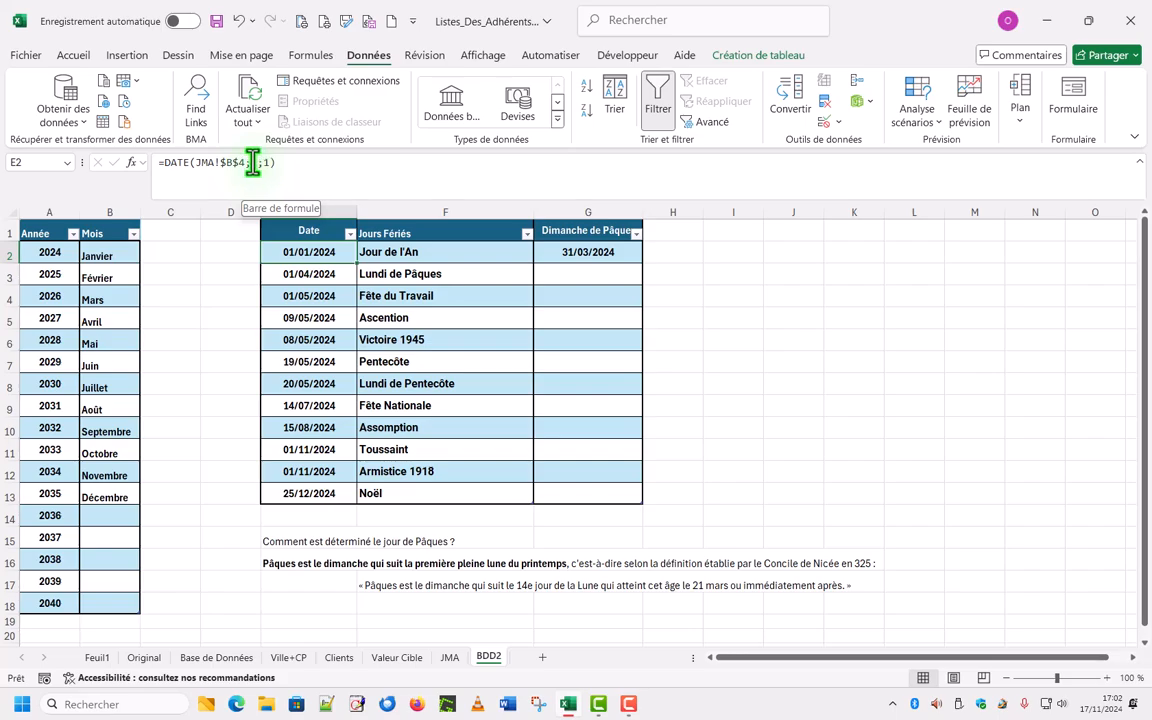
click(253, 162)
text(1)
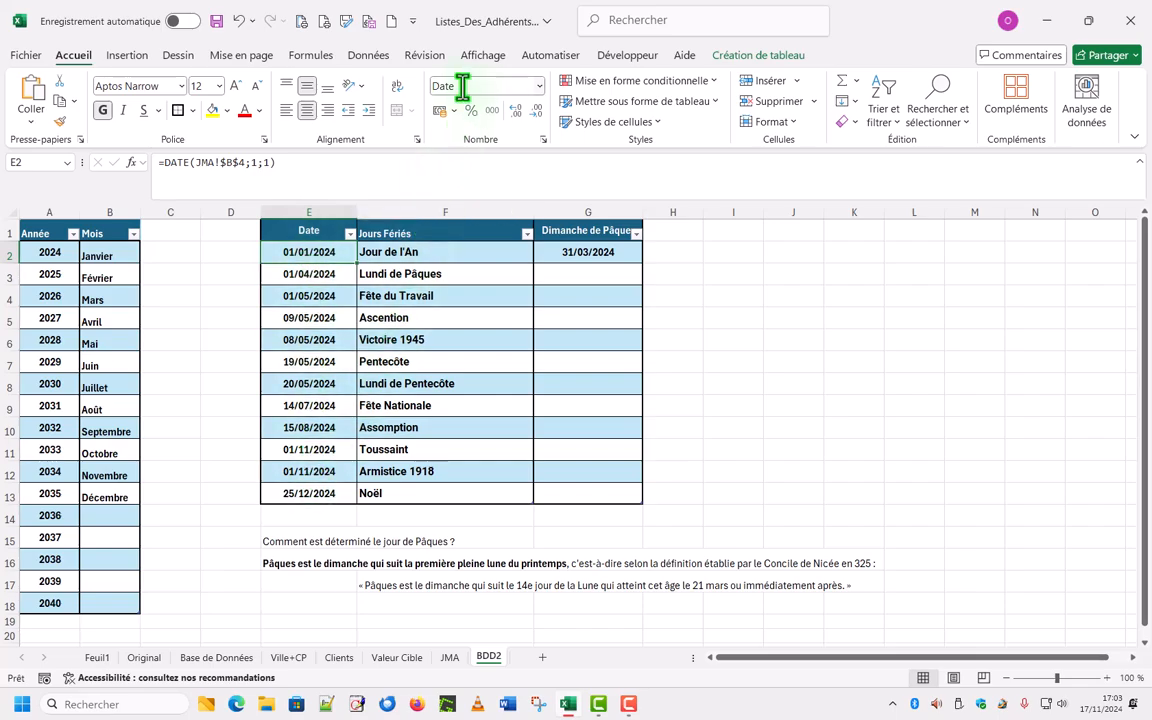
Apply the Date courte number format to the Jour de l'An date in E2.
click(539, 85)
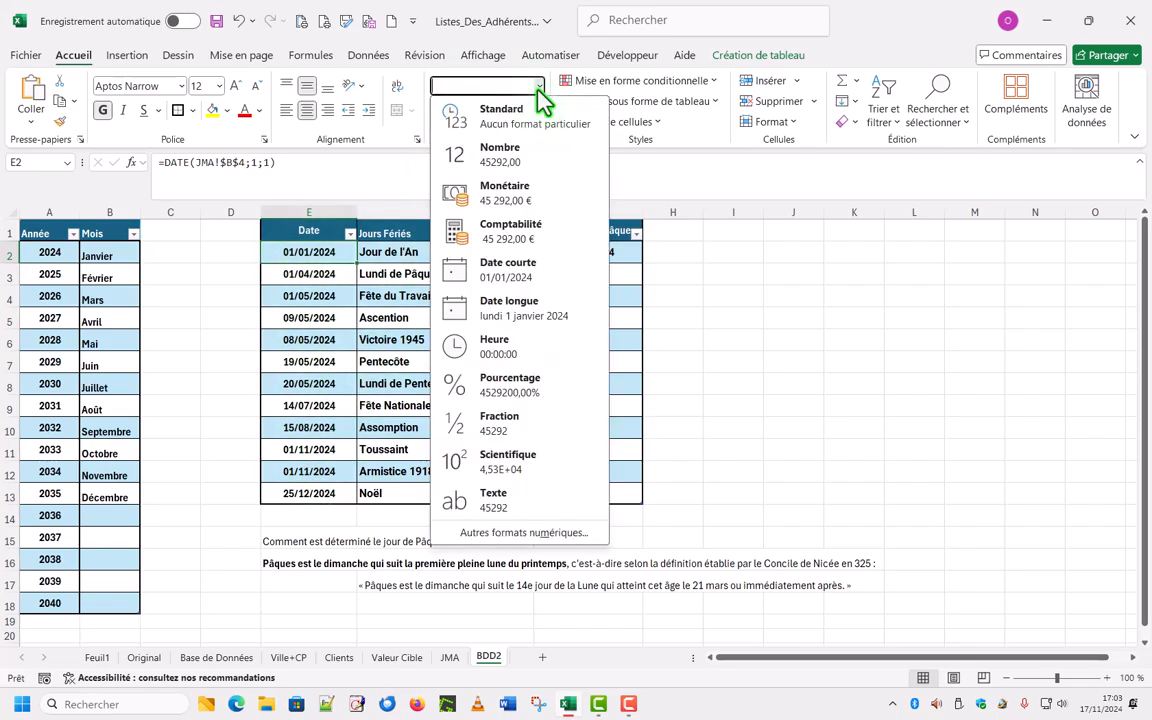
click(520, 283)
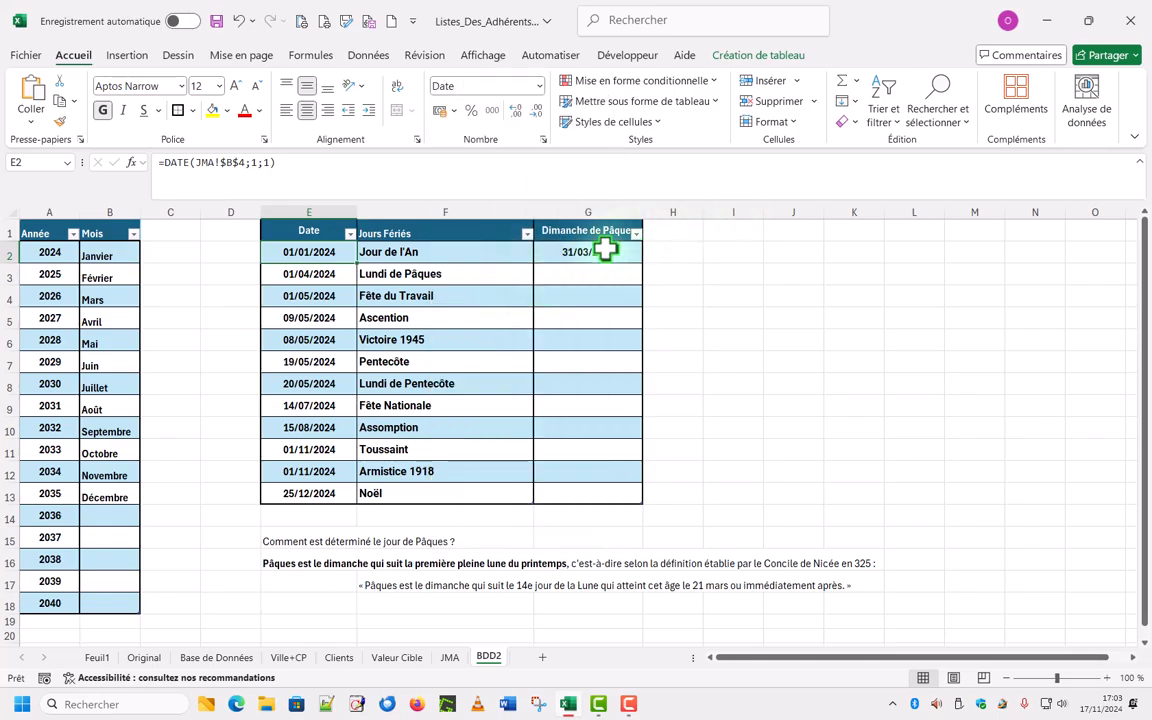
Examine the Dimanche de Pâques formula in G2 and the year cell on the JMA sheet that it depends on.
click(431, 252)
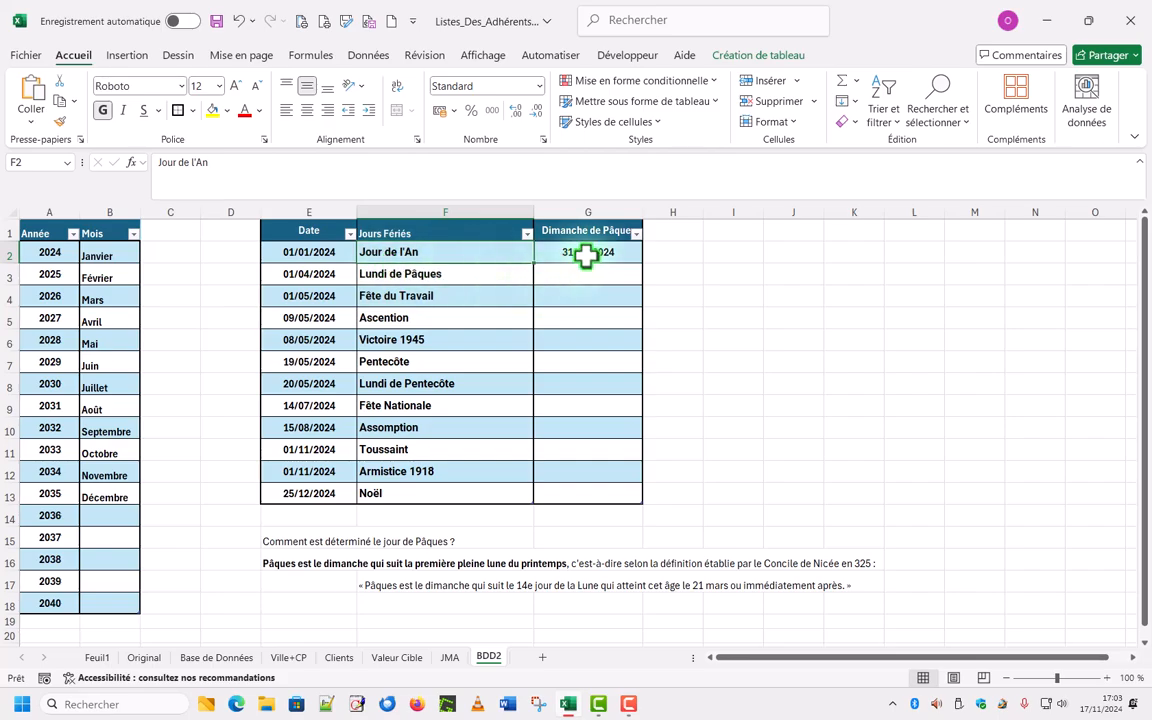
click(588, 252)
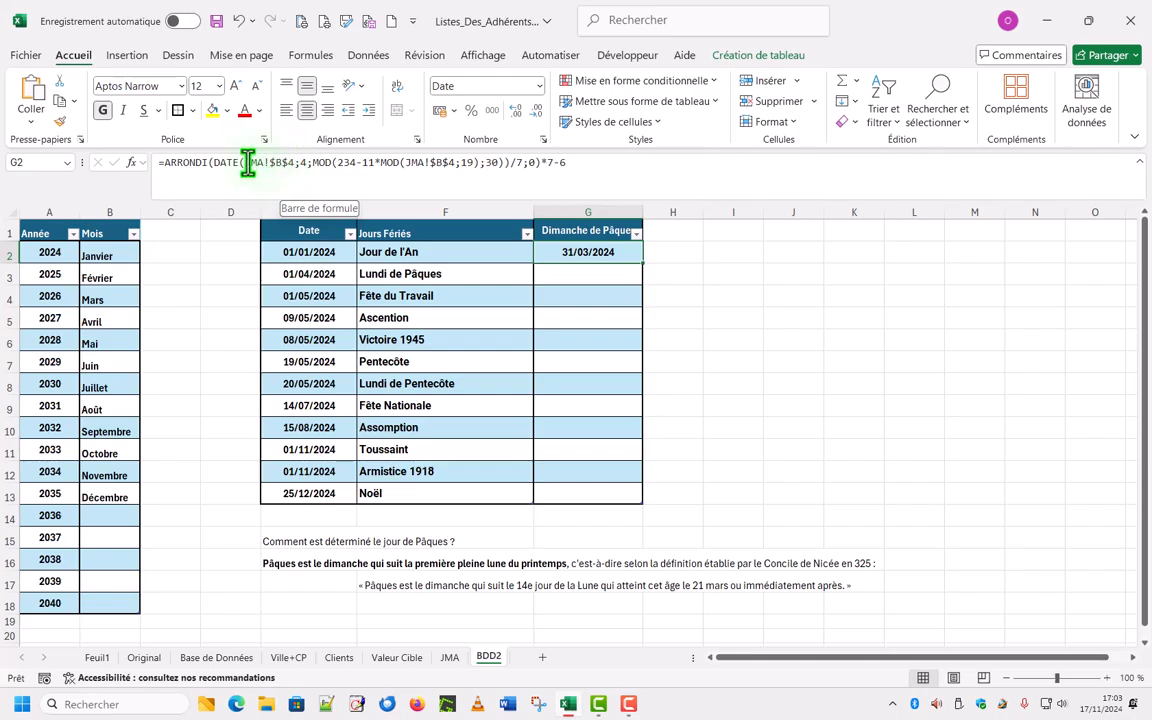
click(449, 657)
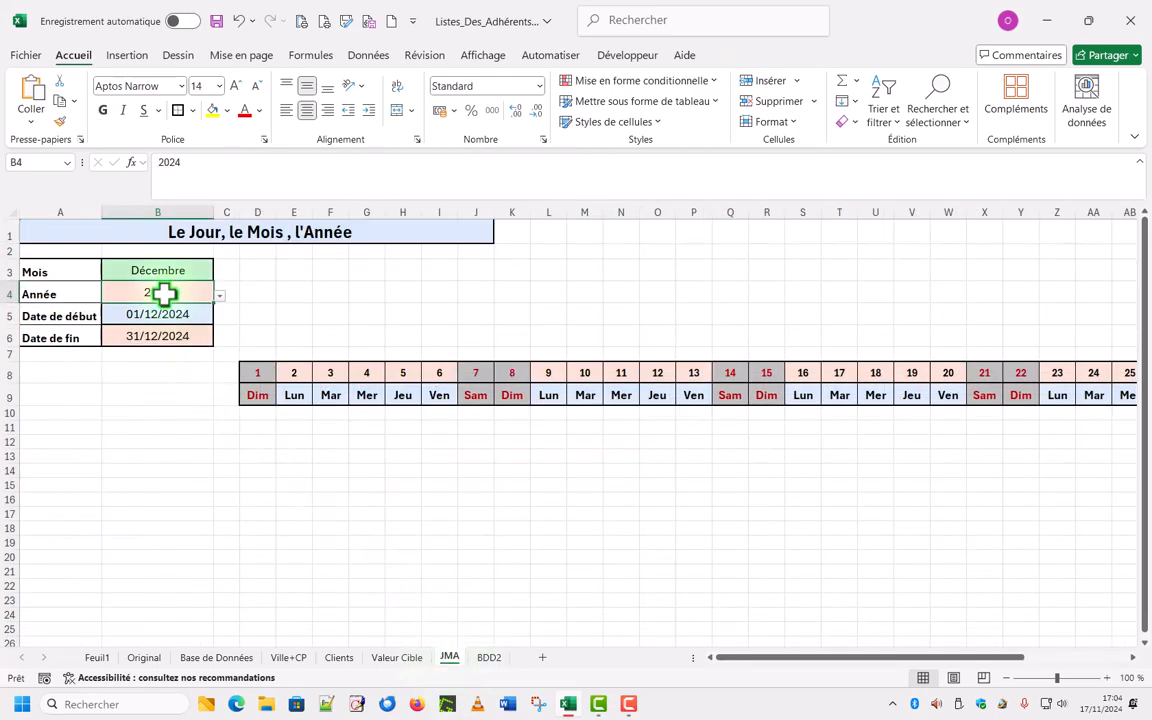
click(488, 658)
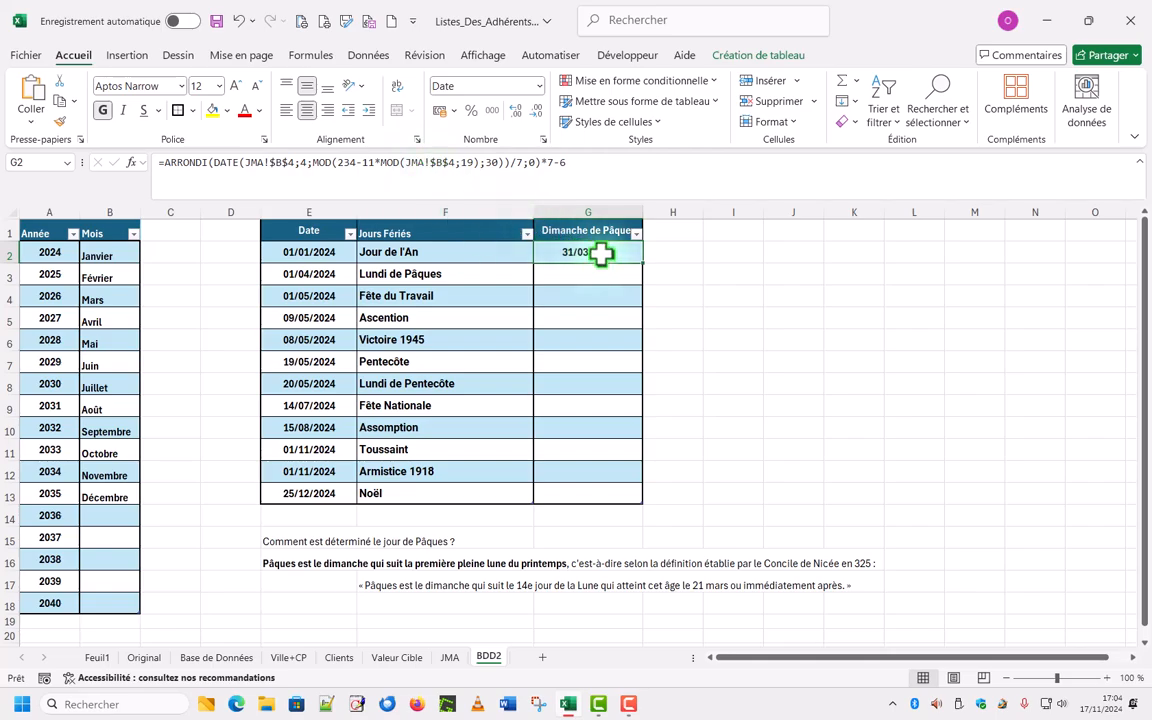
Examine the date formulas for Lundi de Pâques, Fête du Travail and Ascention in column E, checking the referenced year on JMA.
click(318, 276)
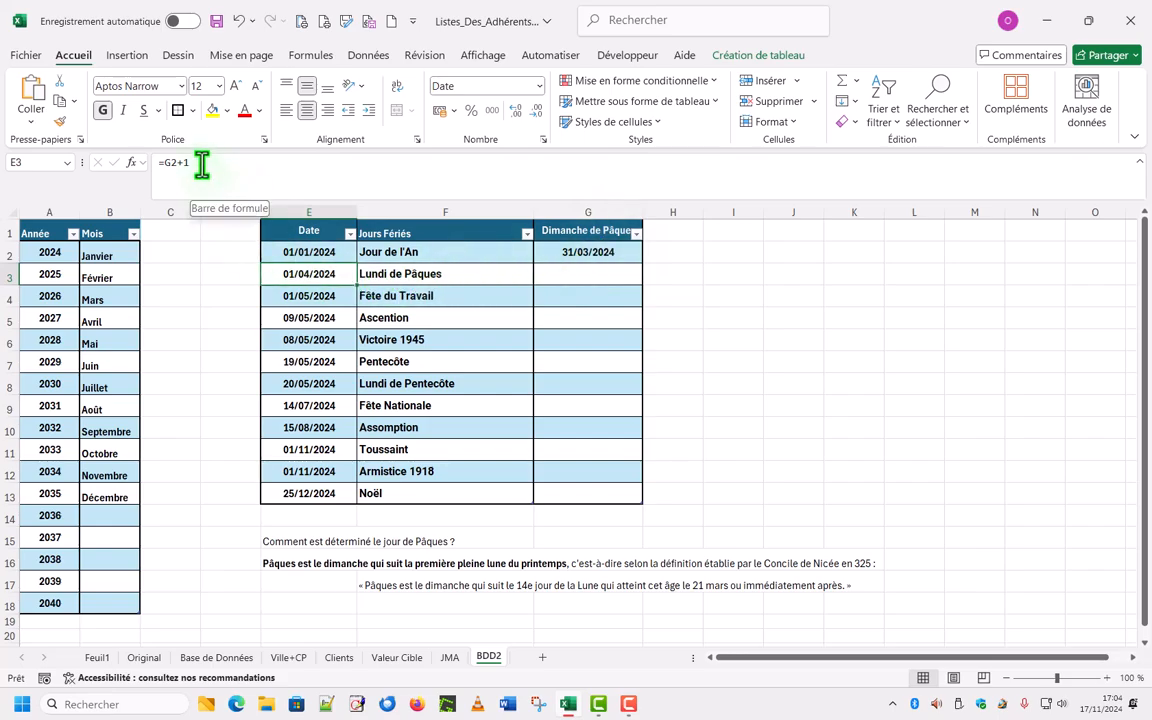
click(318, 296)
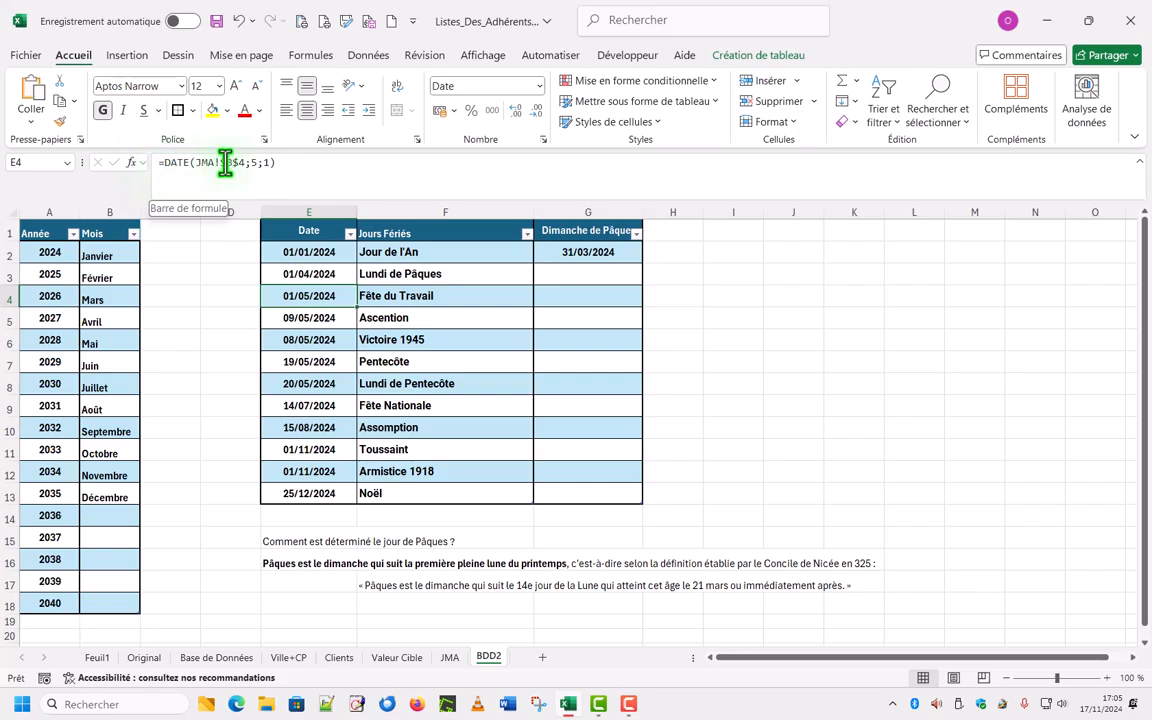
click(451, 661)
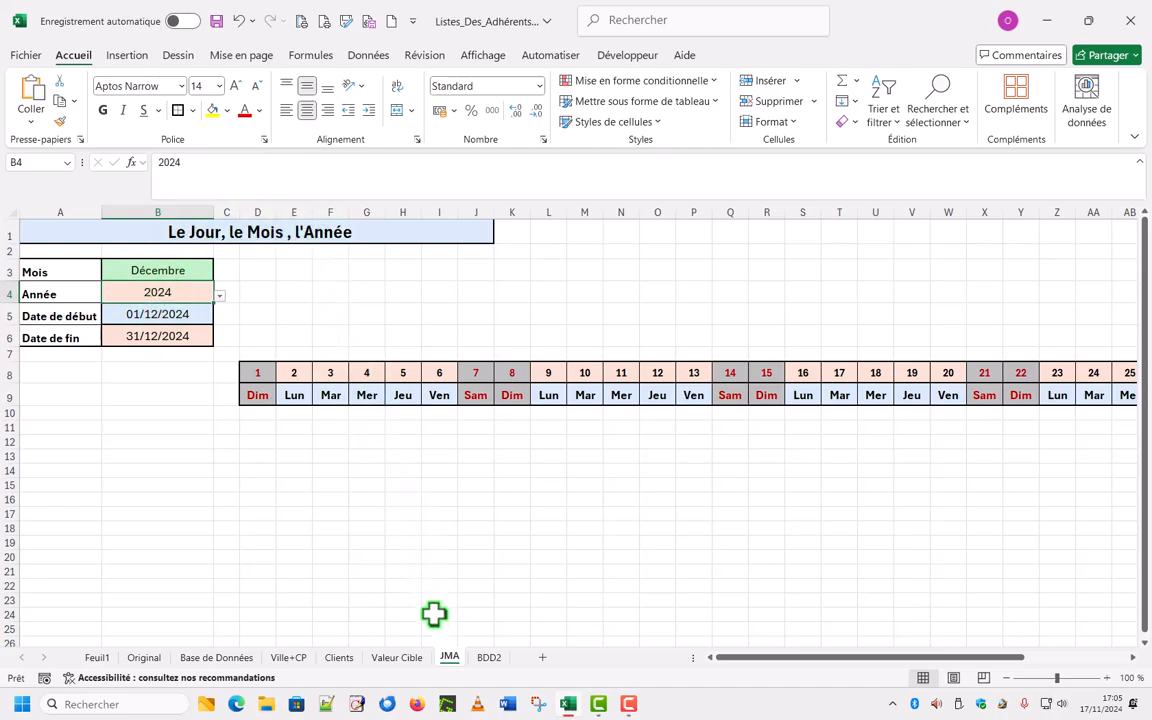
click(488, 659)
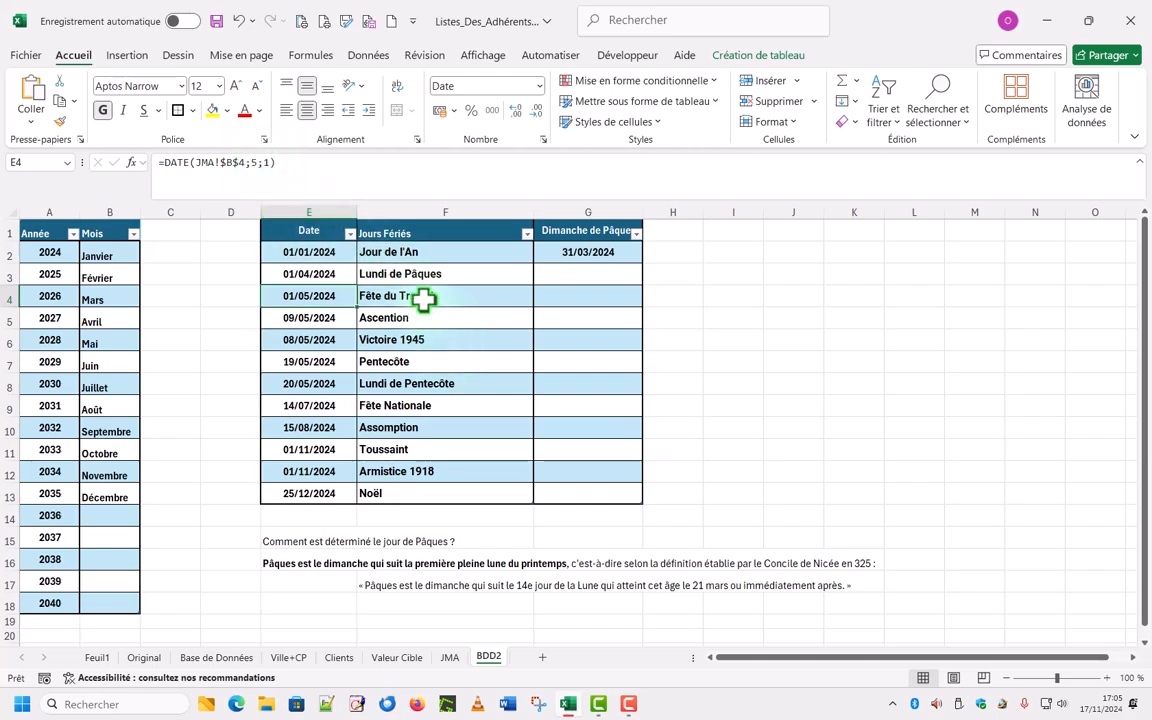
click(325, 322)
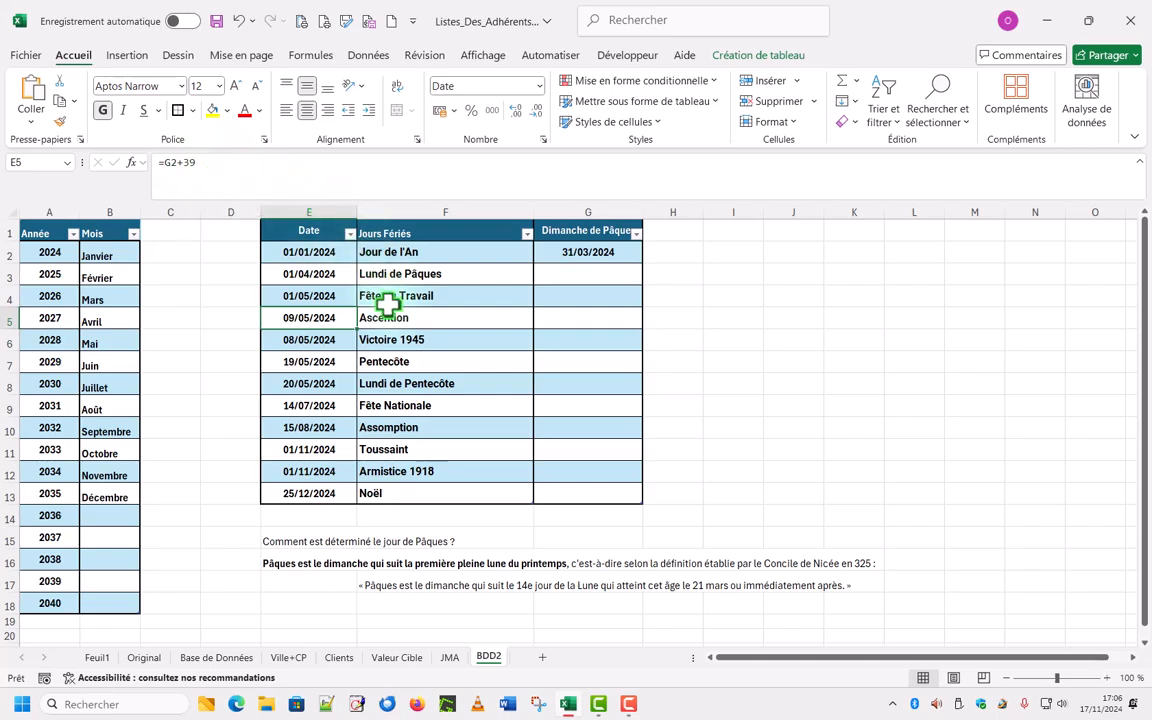
click(391, 344)
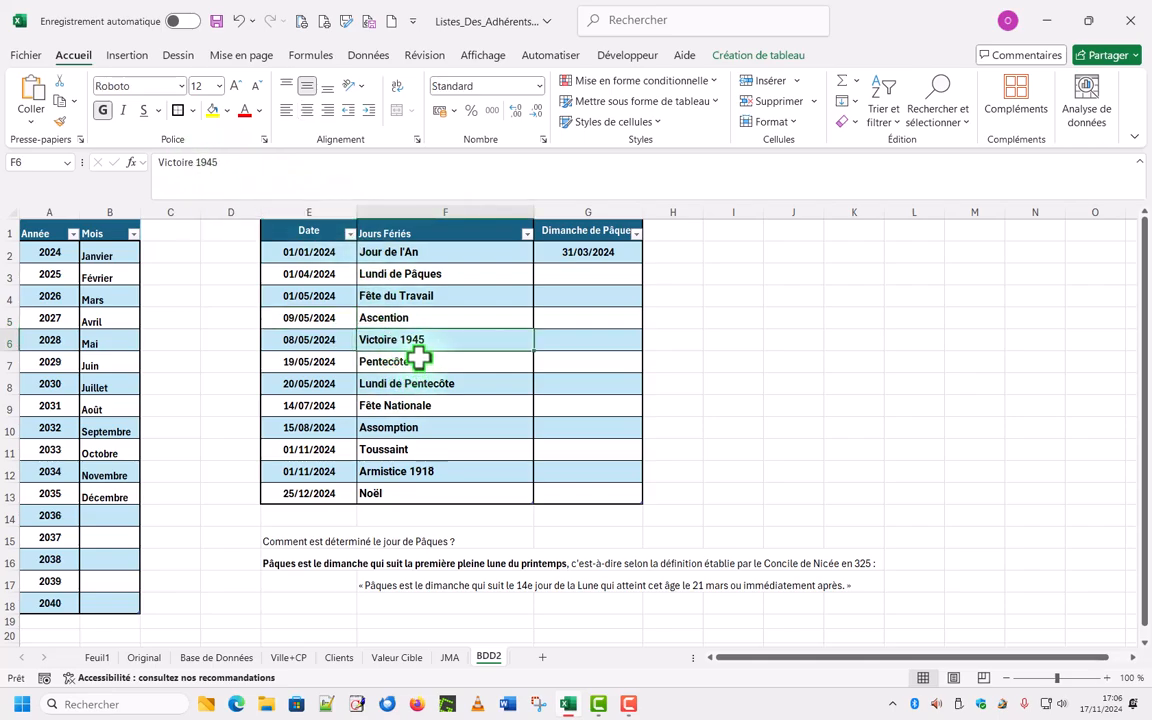
Examine the Victoire 1945 date formula in E6 on BDD2 and the year cell B4 it references on JMA.
click(312, 341)
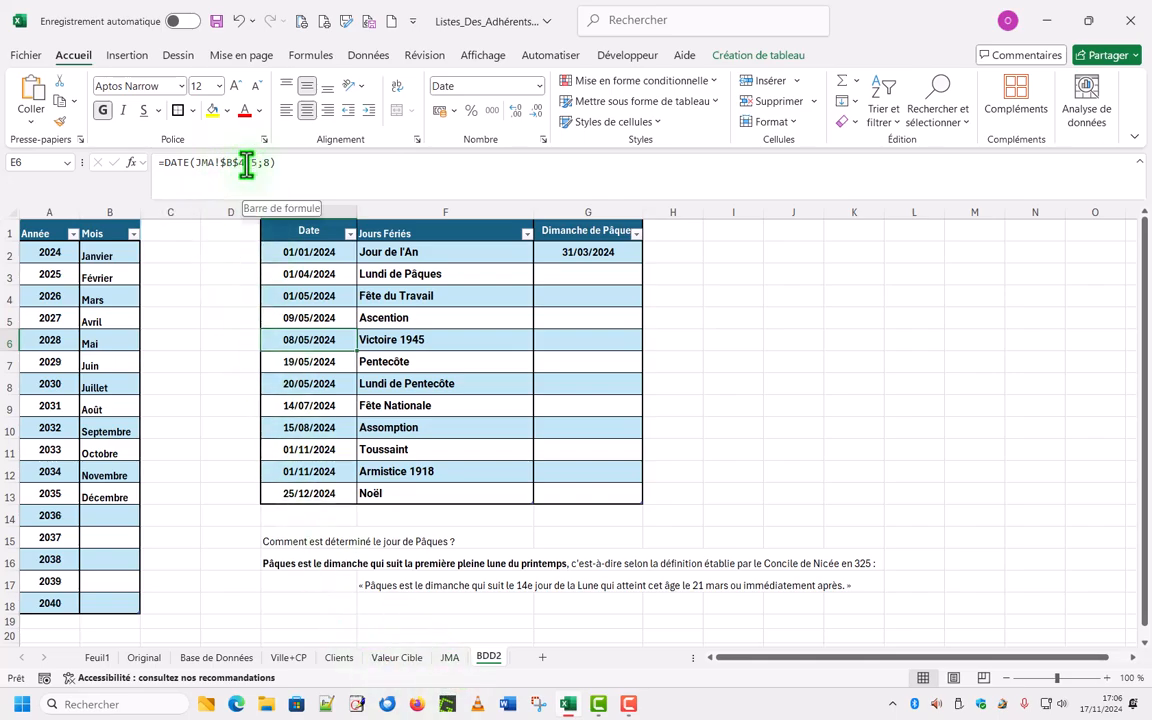
click(450, 659)
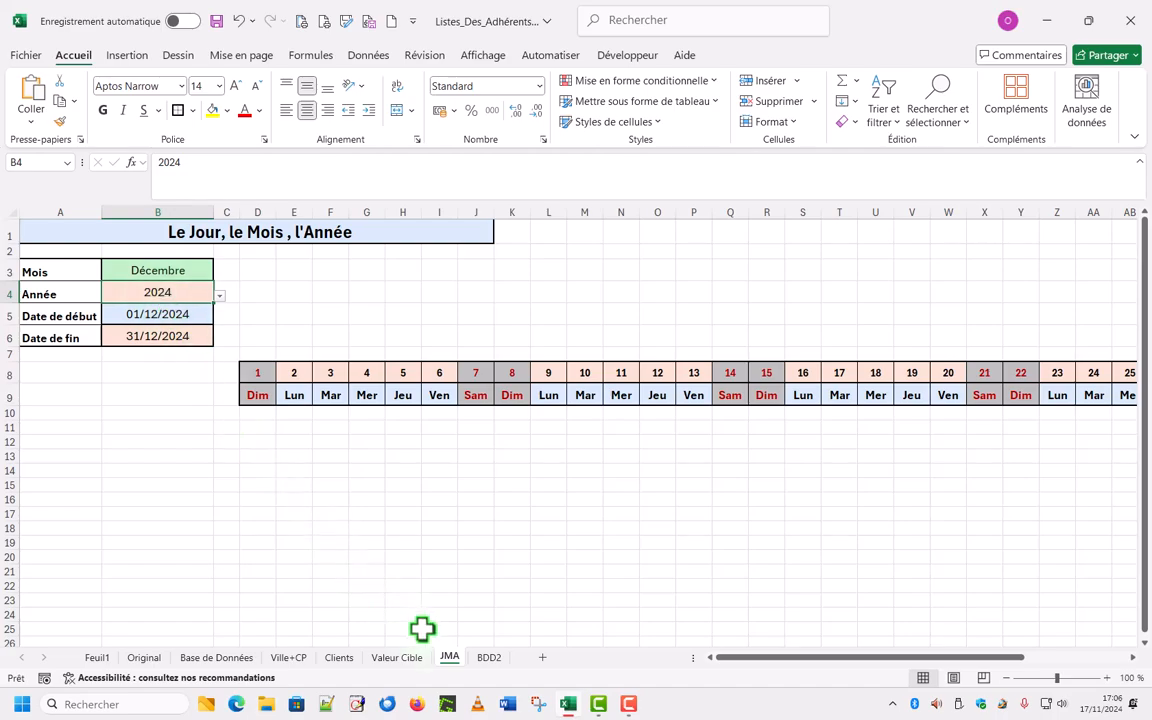
click(490, 658)
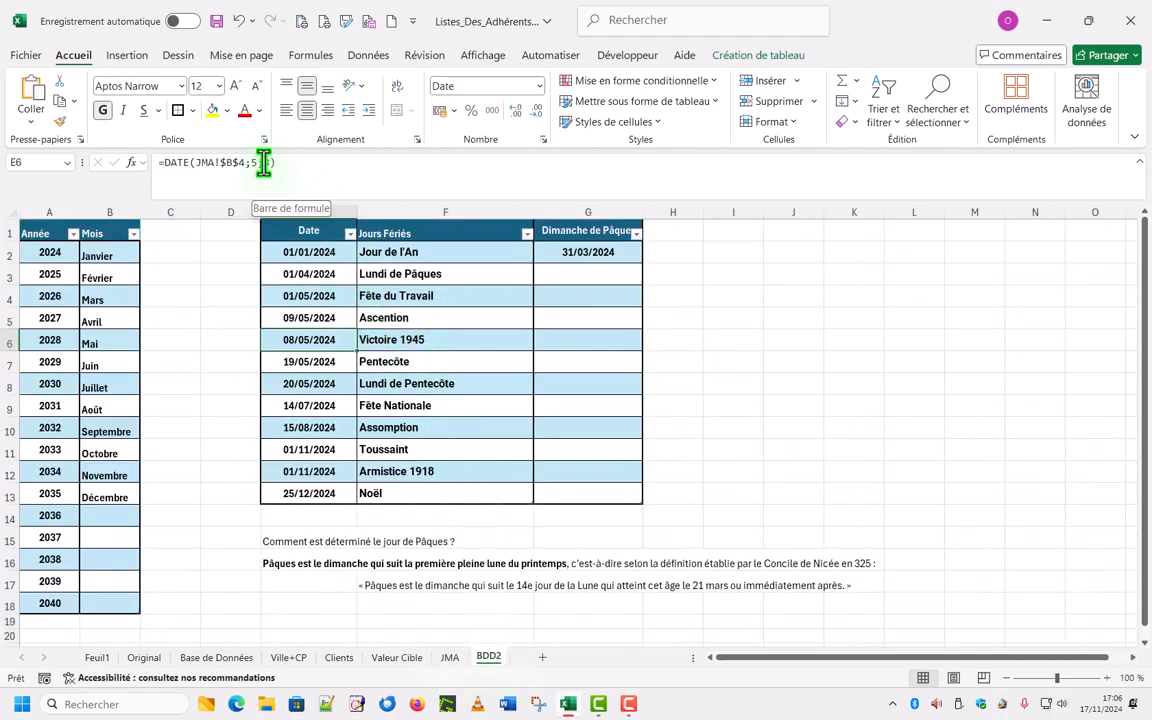
click(253, 163)
text(5)
key(BackSpace)
Compare the Pentecôte and Lundi de Pentecôte date formulas in E7 and E8, which build on the Easter date in G2.
click(310, 366)
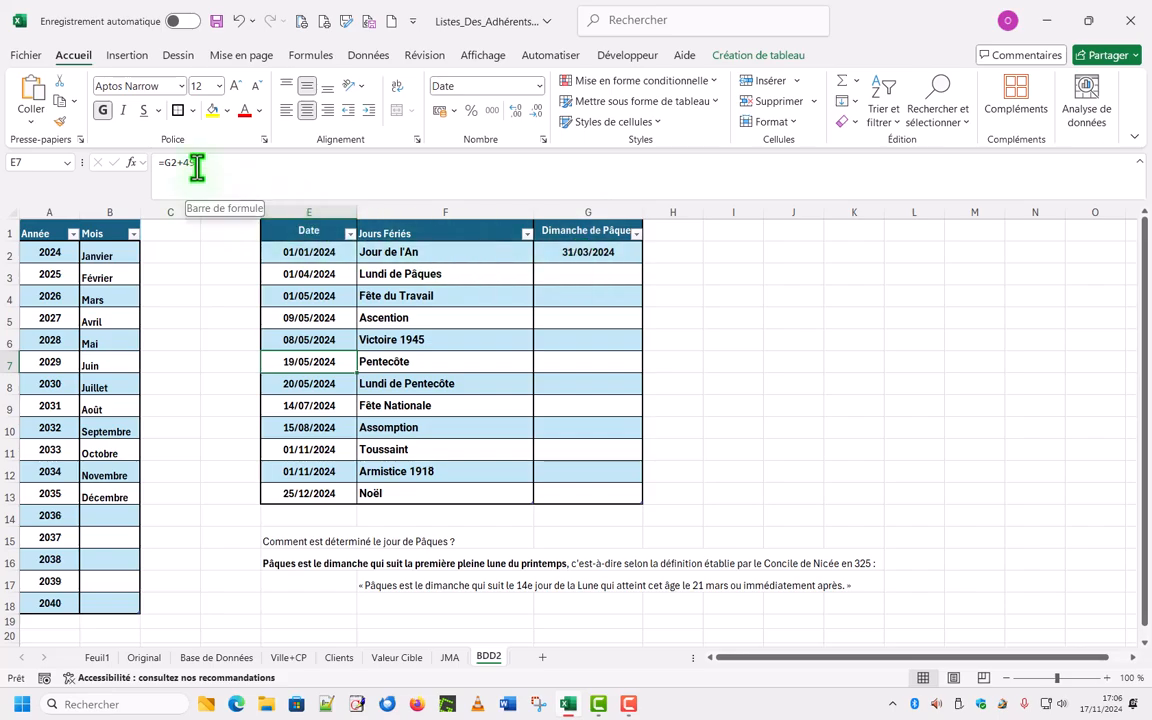
click(328, 389)
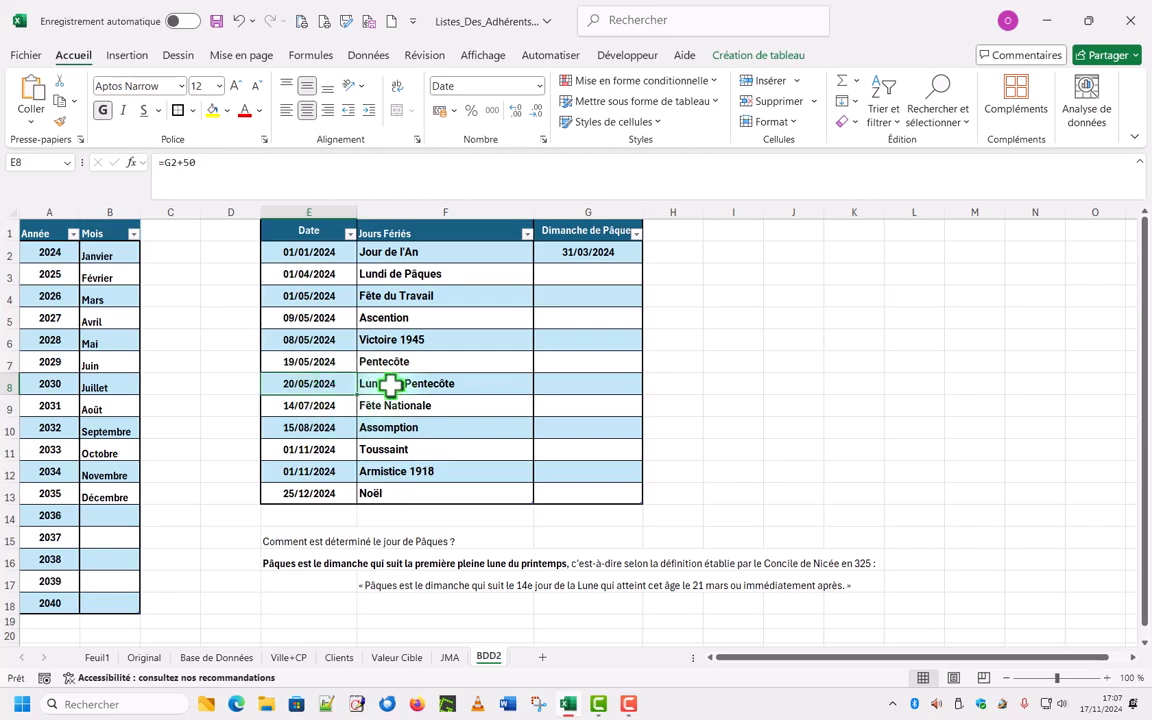
click(317, 363)
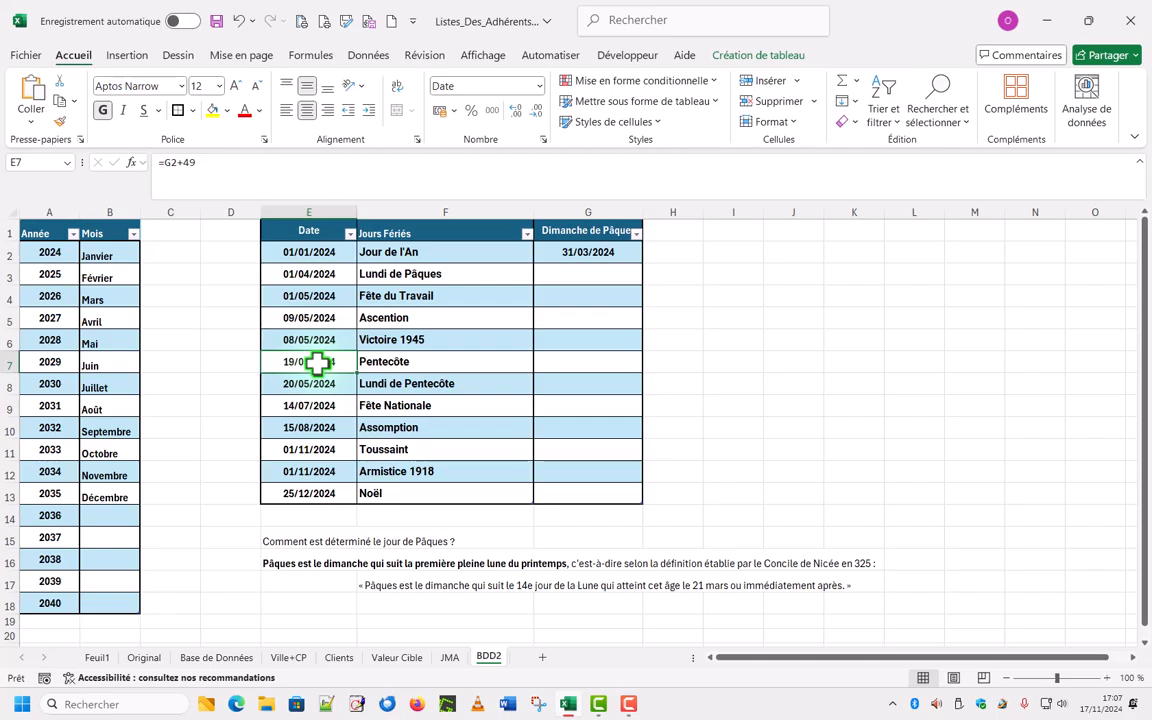
click(338, 387)
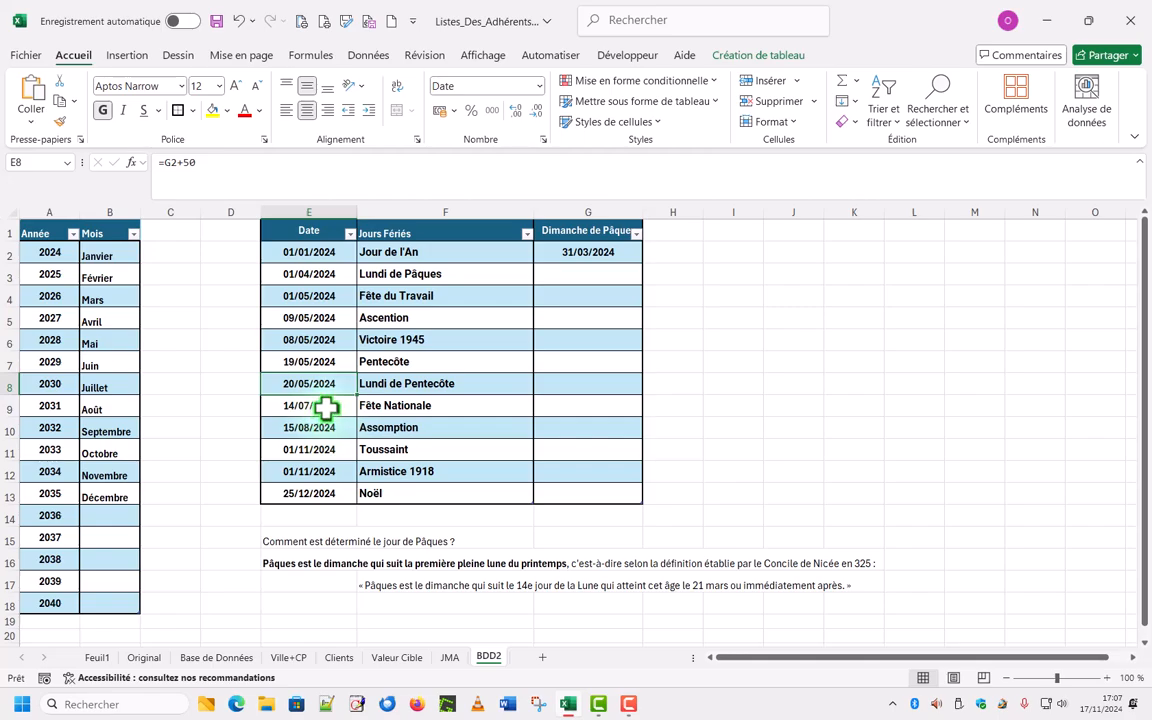
Examine the date formulas for Fête Nationale, Assomption and Toussaint in E9 to E11, checking the referenced year on JMA.
click(327, 407)
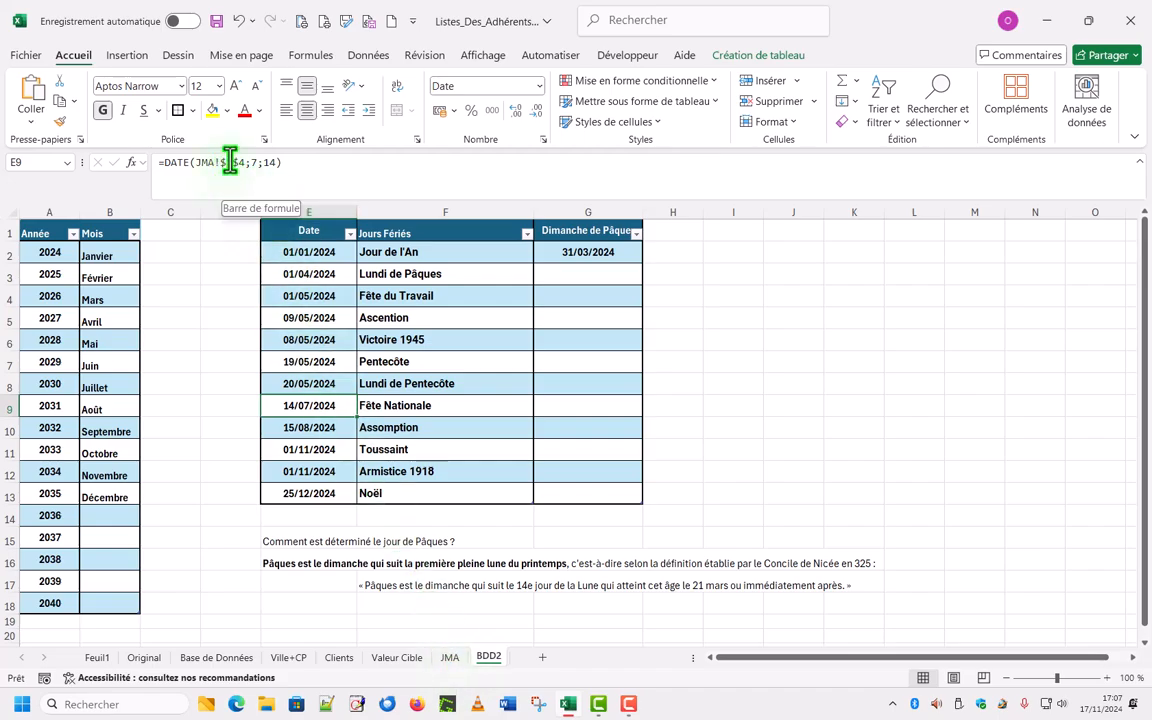
click(450, 657)
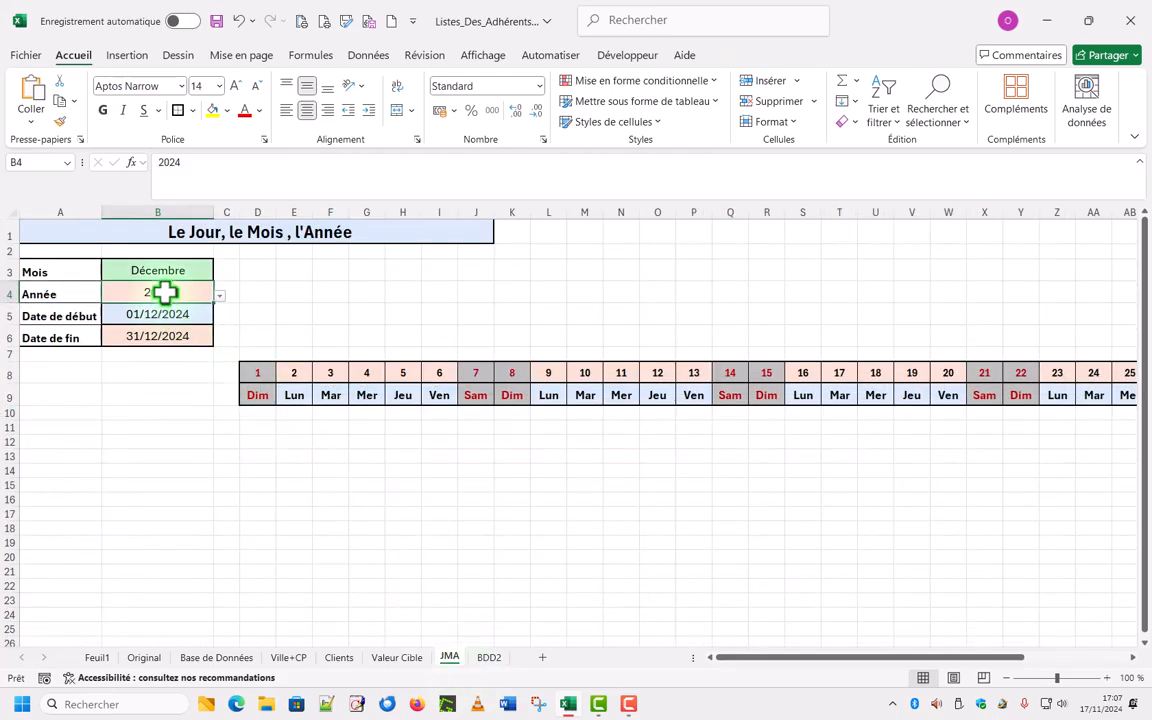
click(488, 658)
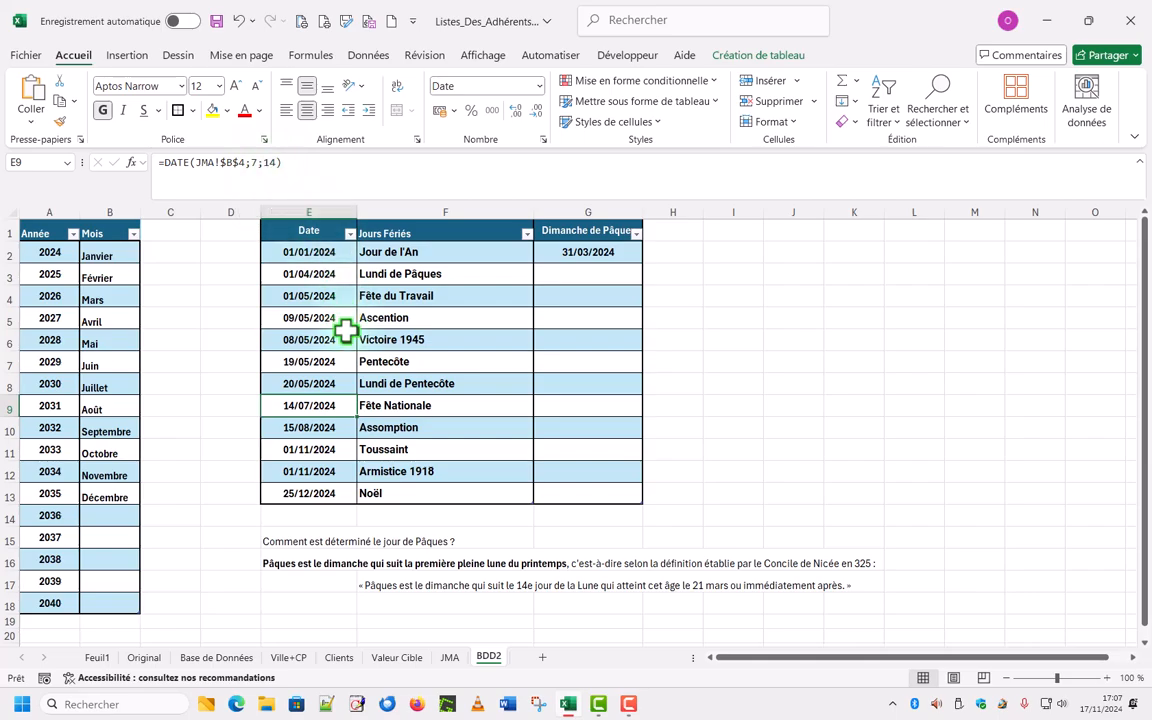
click(301, 427)
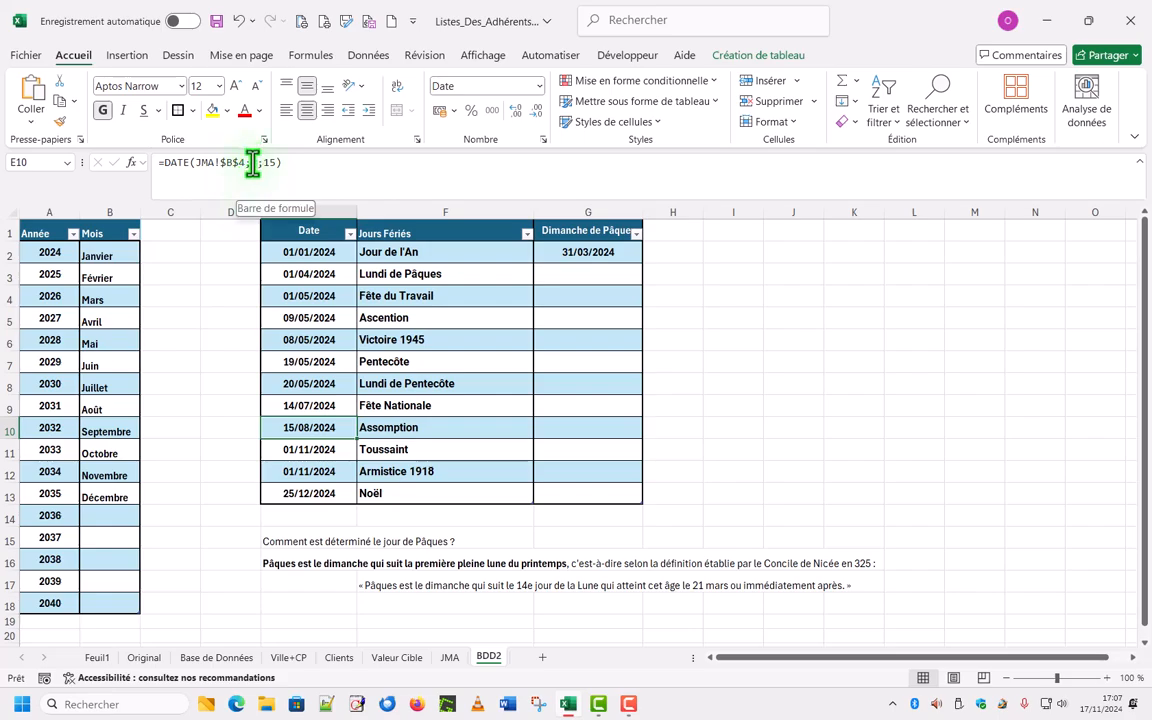
click(319, 455)
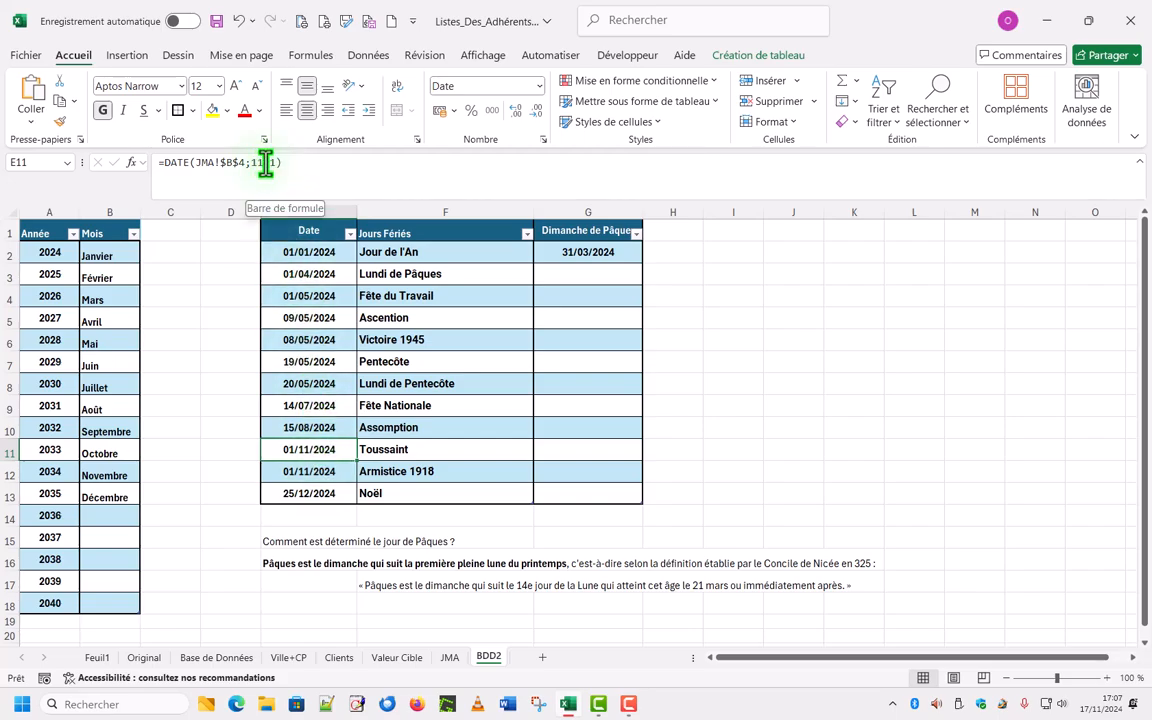
Correct the Armistice 1918 date formula in E12 to =DATE(JMA!$B$4;11;11).
double_click(325, 471)
text(1)
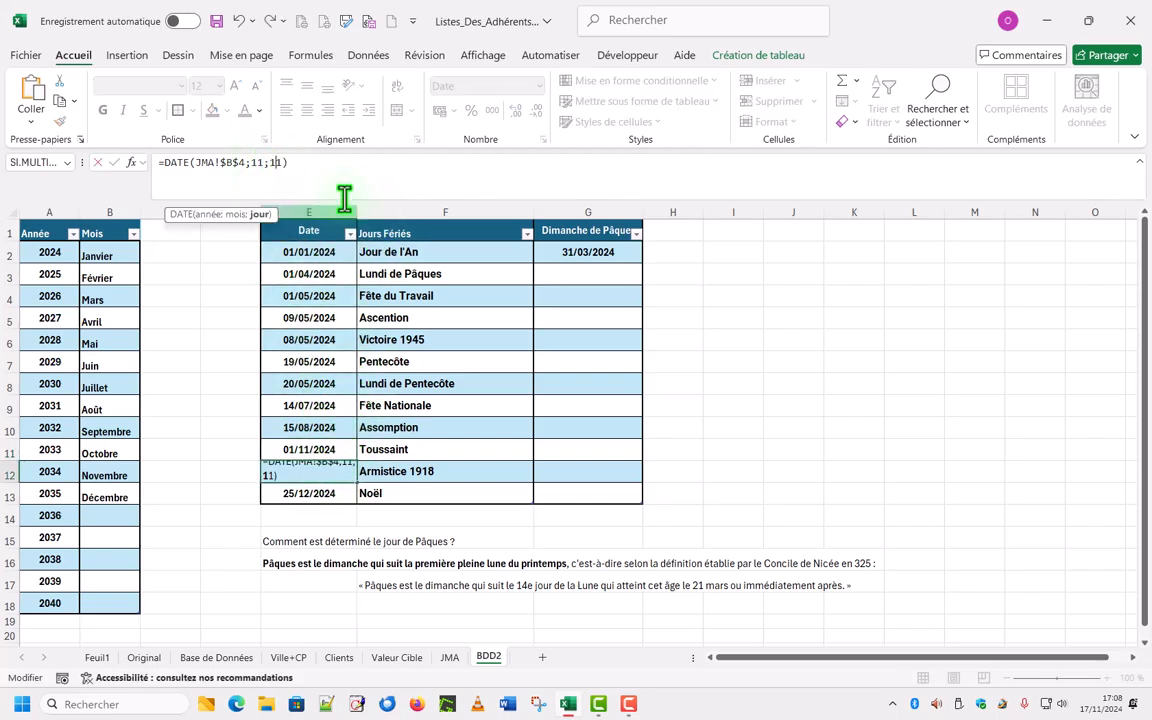
click(302, 163)
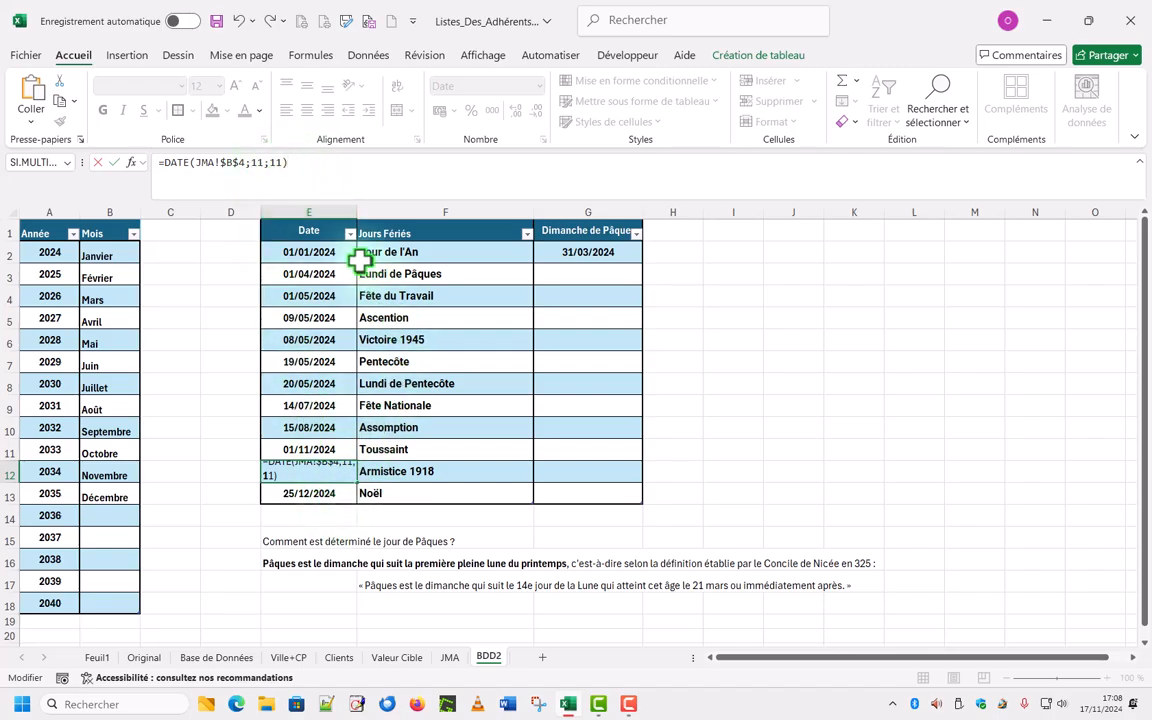
click(450, 513)
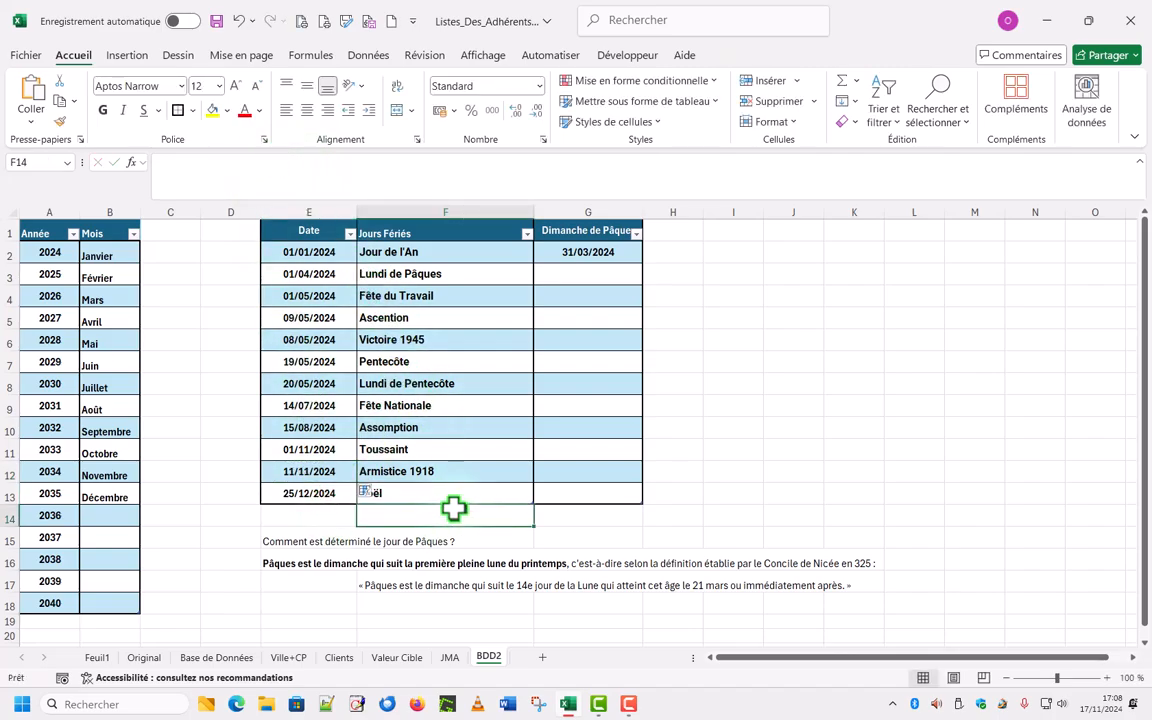
Examine the Noël date formula in E13 and the Dimanche de Pâques formula in G2.
click(317, 492)
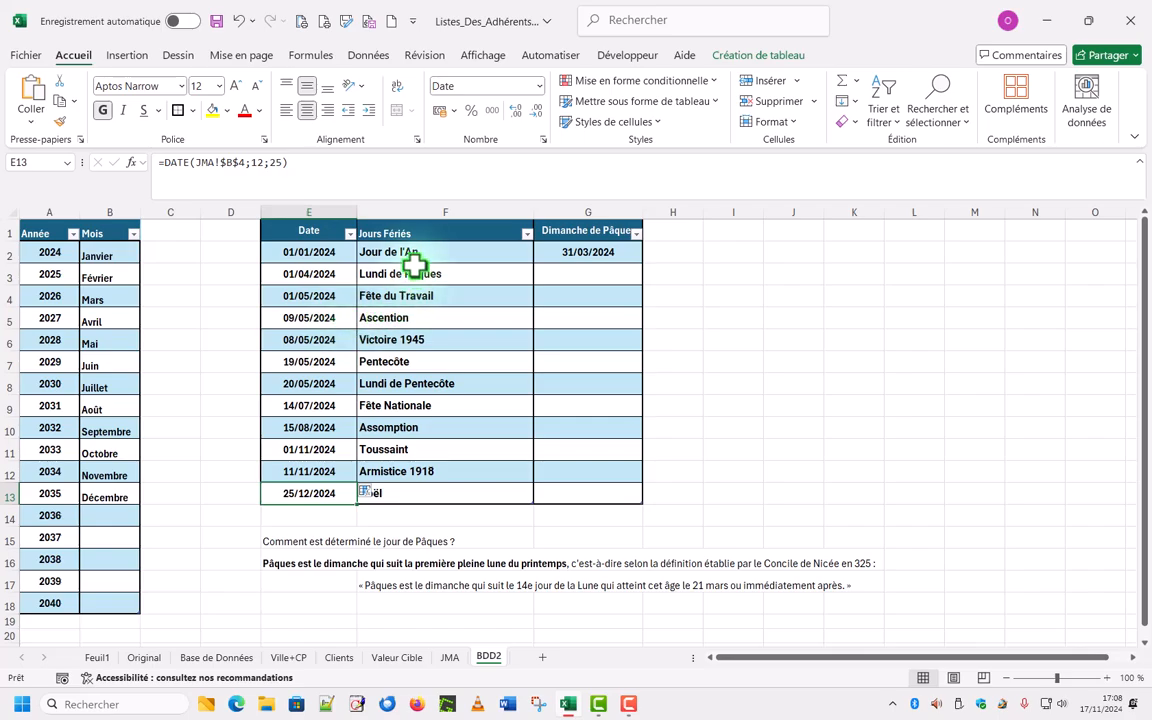
click(578, 251)
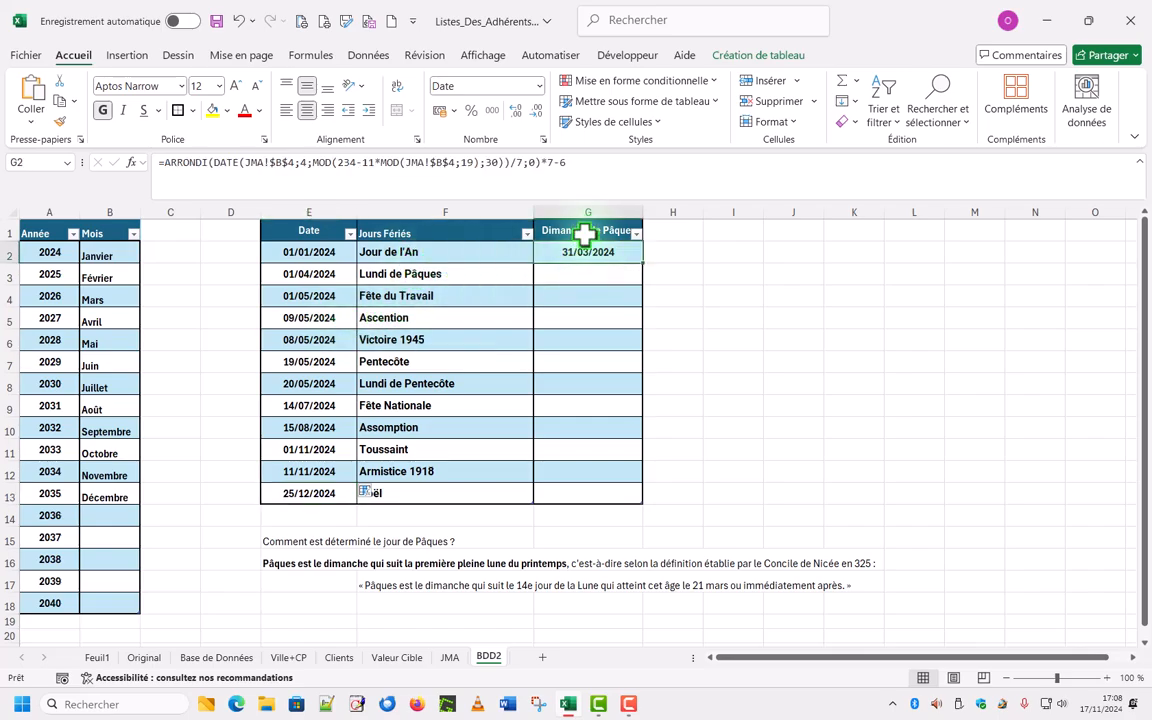
click(689, 252)
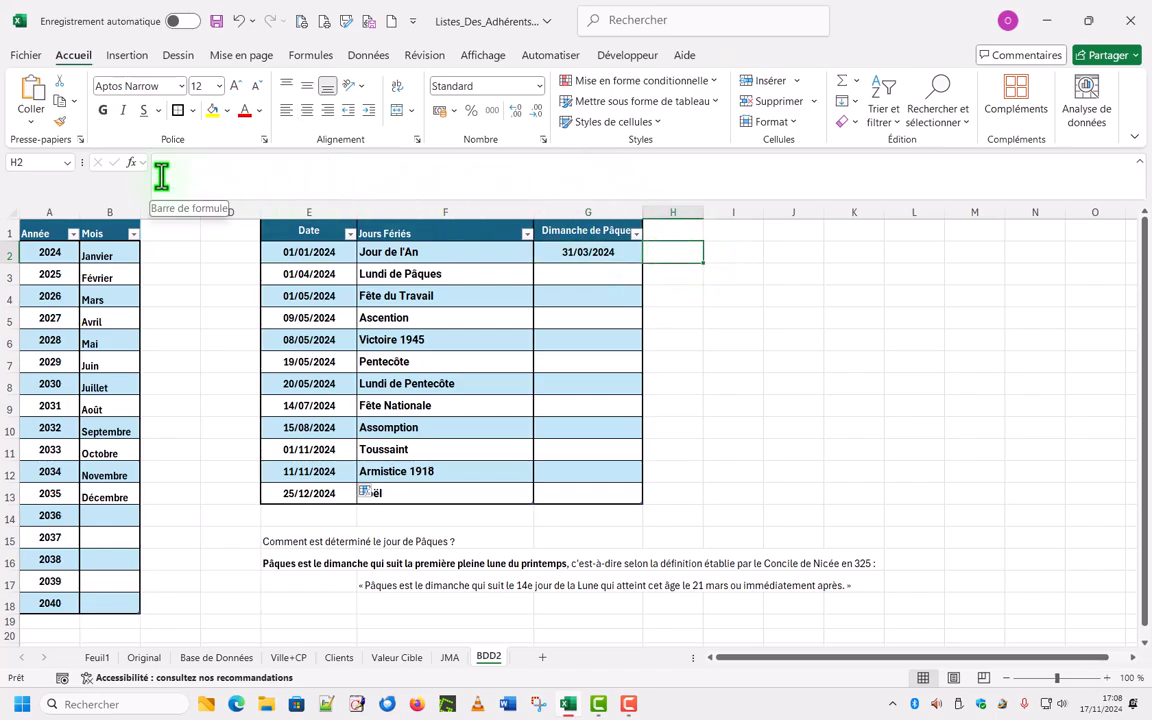
text(=)
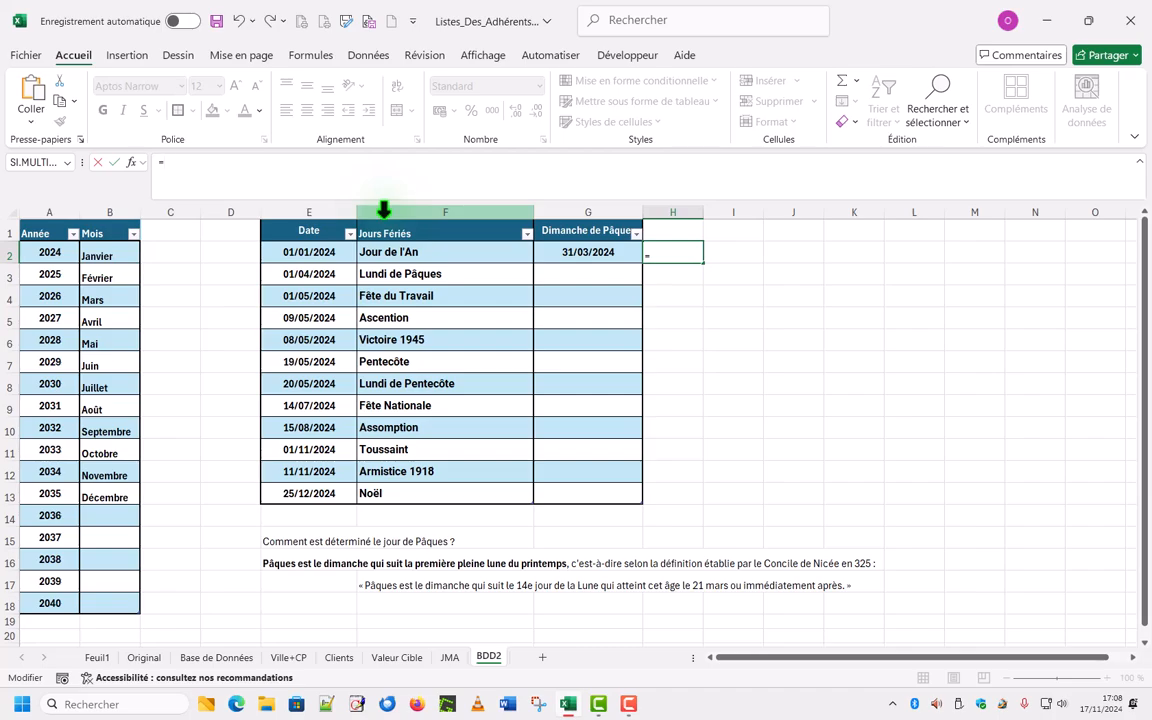
text(DATE)
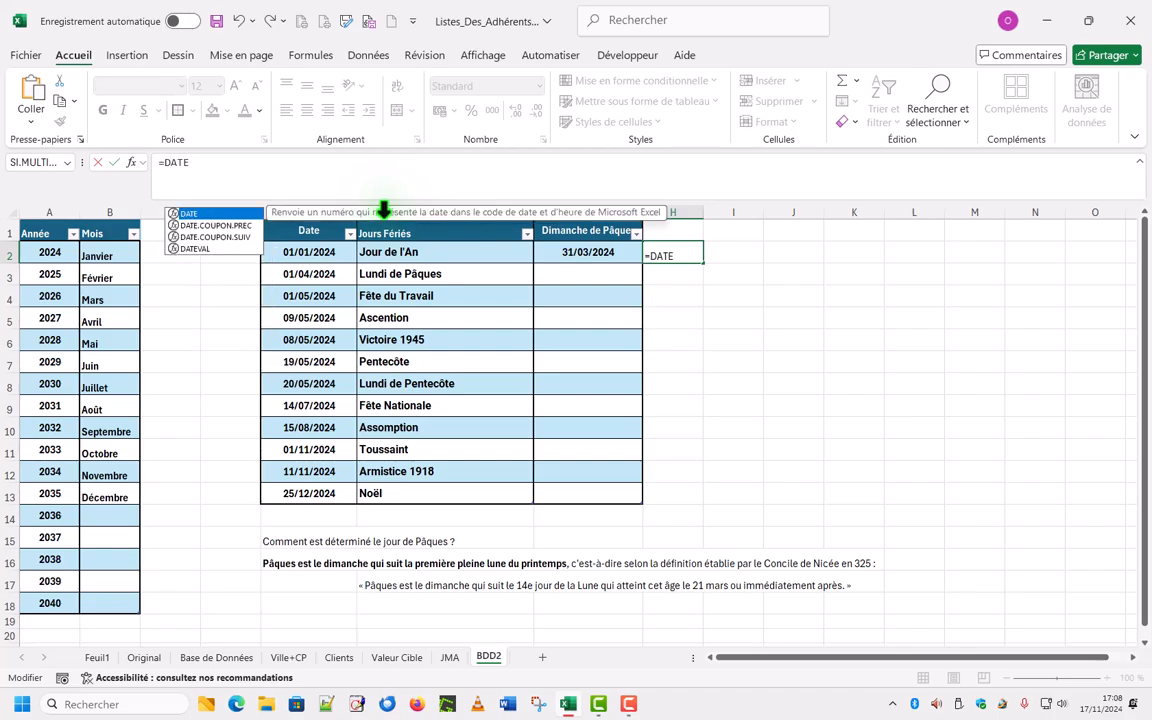
text(8P)
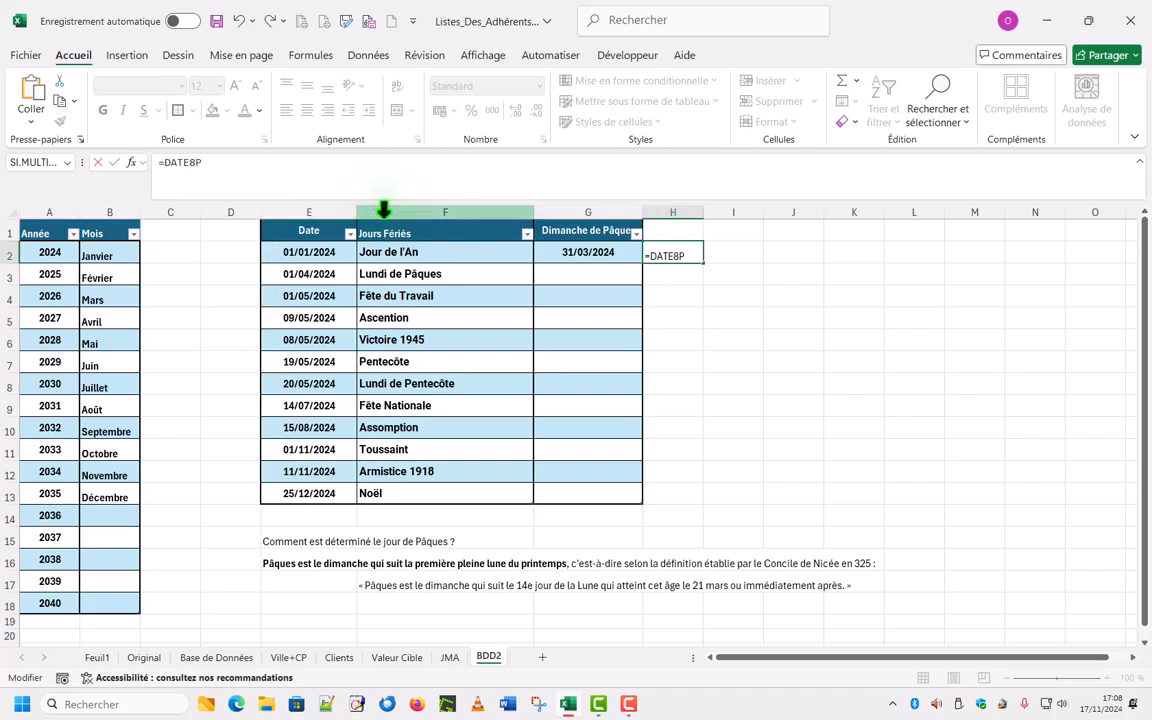
key(BackSpace)
key(BackSpace)
text(_Paques)
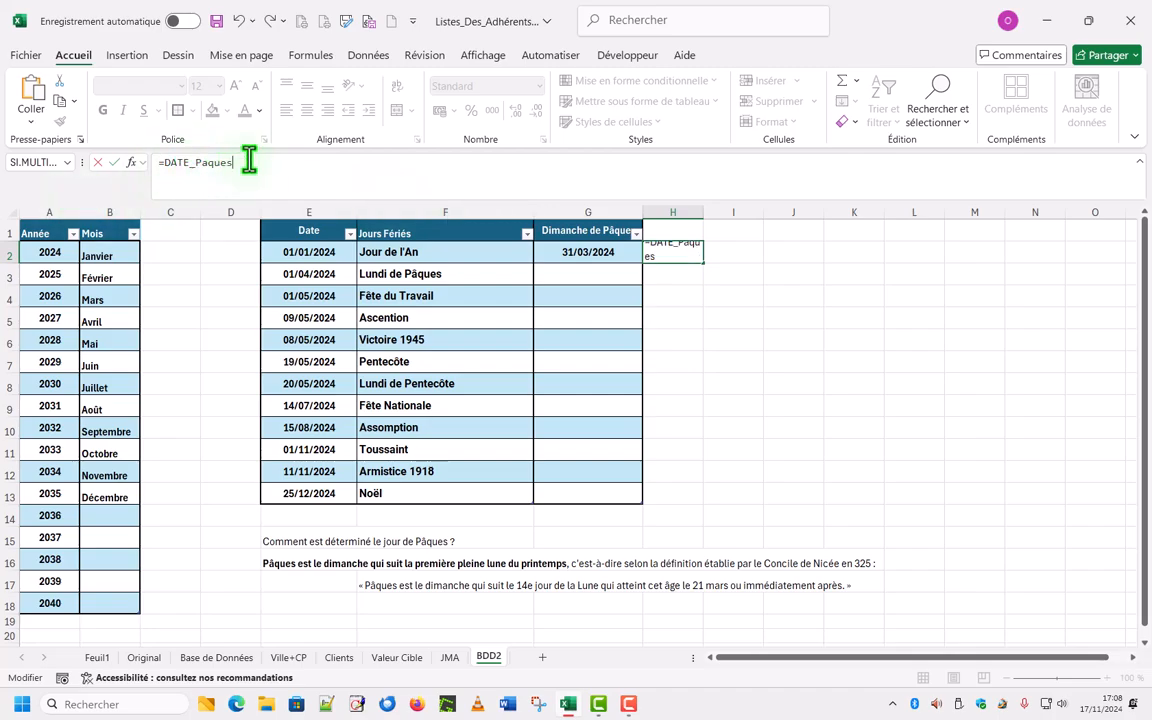
key(Escape)
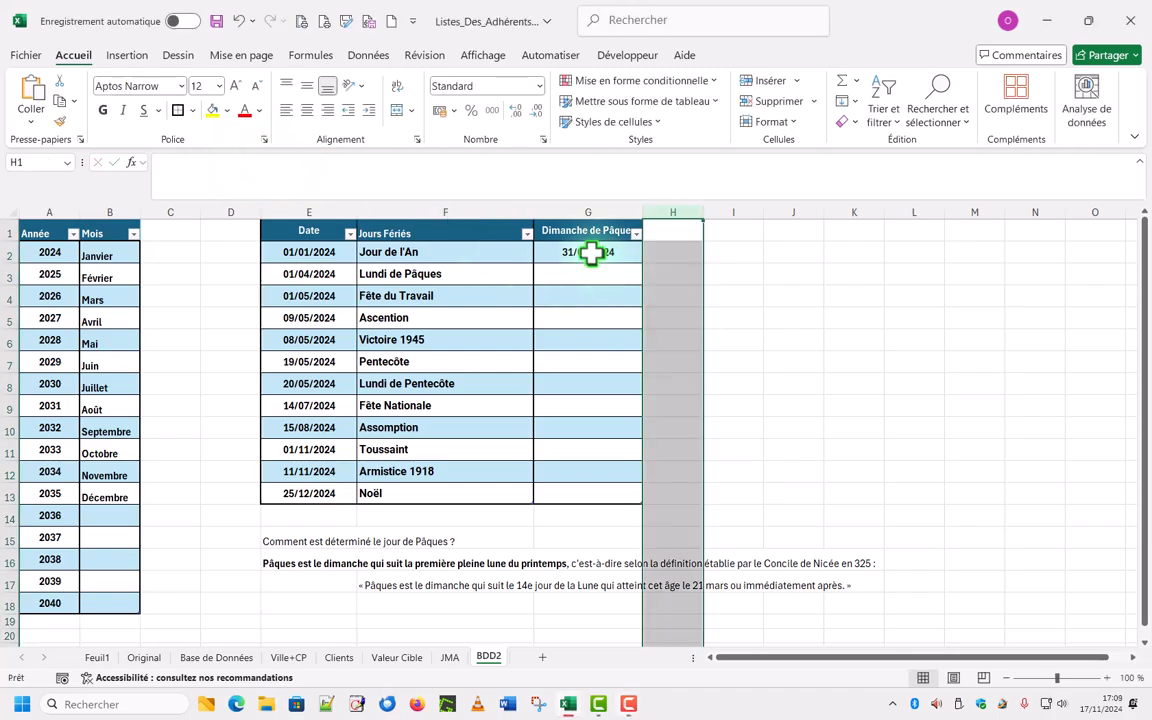
Review the Dimanche de Pâques calculation in G2 once more.
click(592, 254)
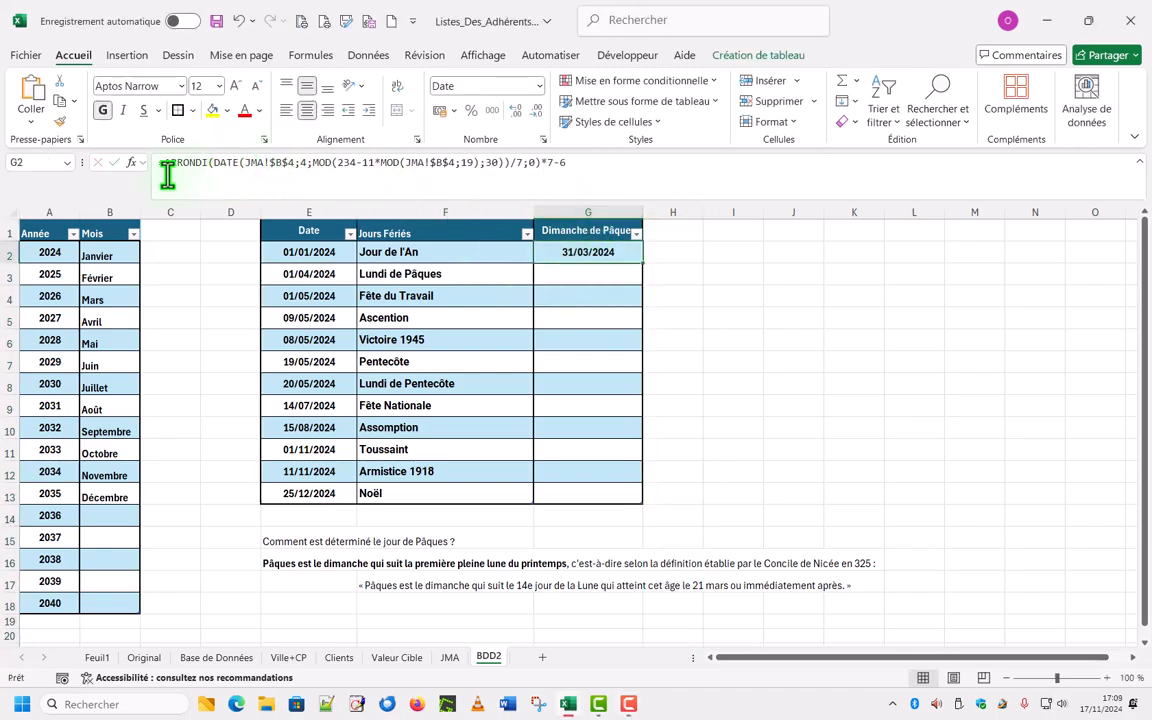